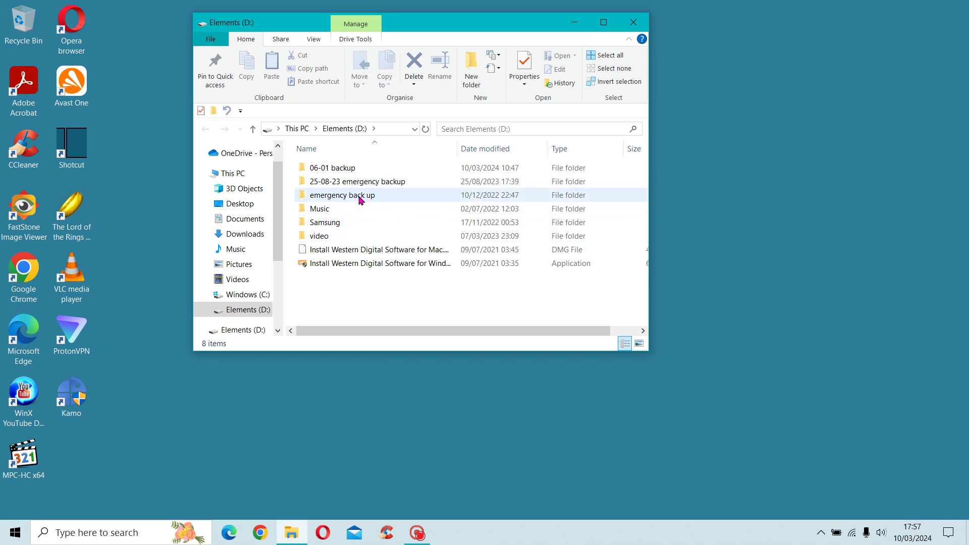
Open the Music folder inside the 25-08-23 emergency backup folder on Elements (D:).
{"action": "double_click", "coordinate": [370, 185]}
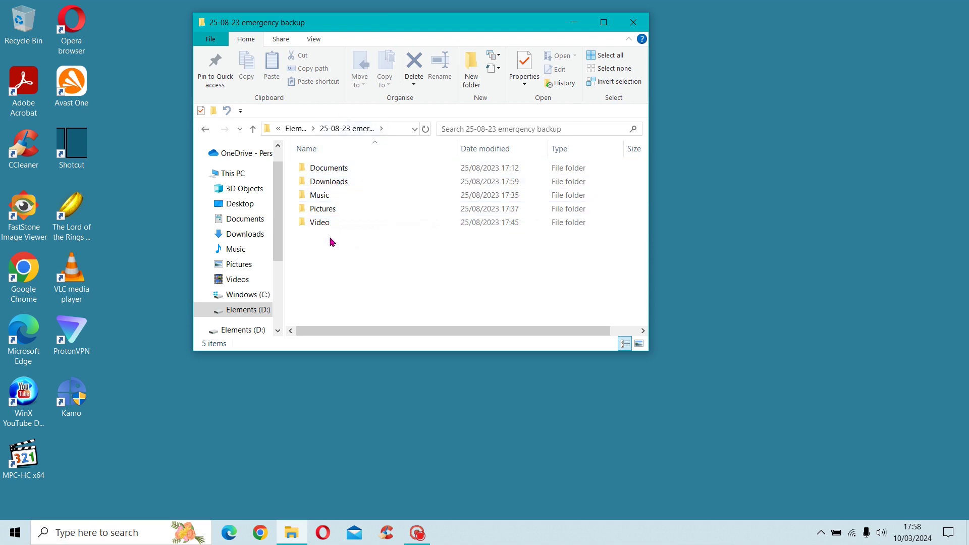
{"action": "left_click", "coordinate": [321, 197]}
{"action": "double_click", "coordinate": [321, 197]}
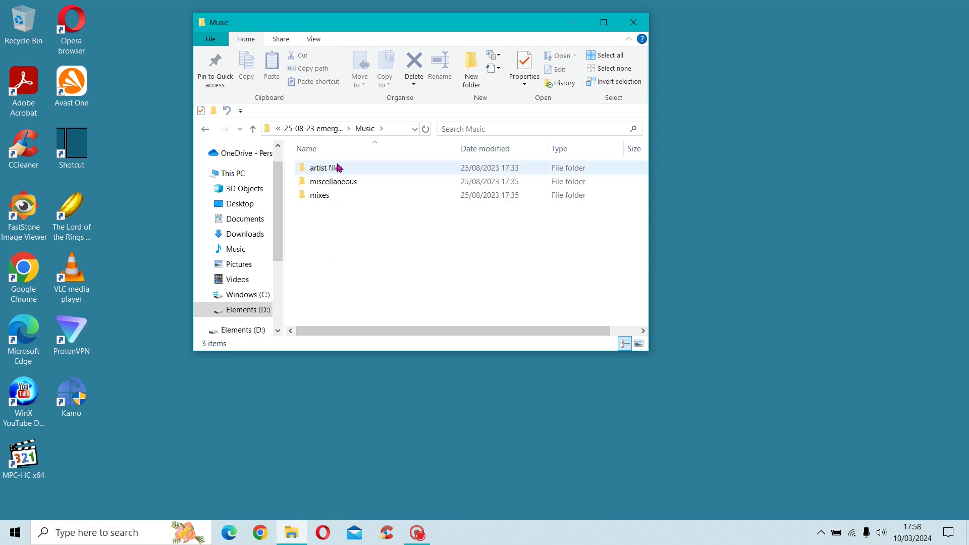
Inspect the subfolders of the drive's top-level Music folder in the folder tree with the window maximized, and collapse that folder again.
{"action": "left_click_drag", "start_coordinate": [275, 255], "coordinate": [276, 294]}
{"action": "scroll", "coordinate": [278, 319], "scroll_direction": "down", "scroll_amount": 1}
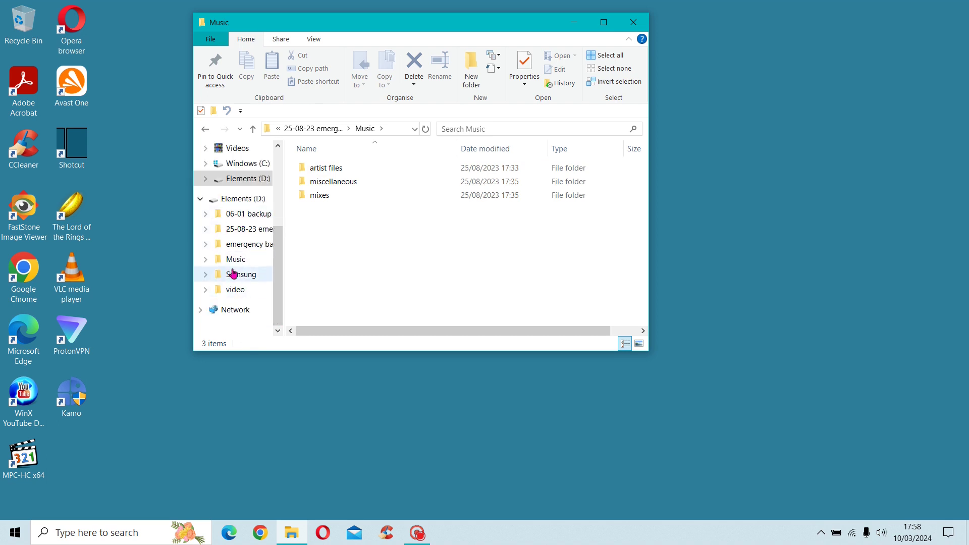
{"action": "left_click", "coordinate": [205, 260]}
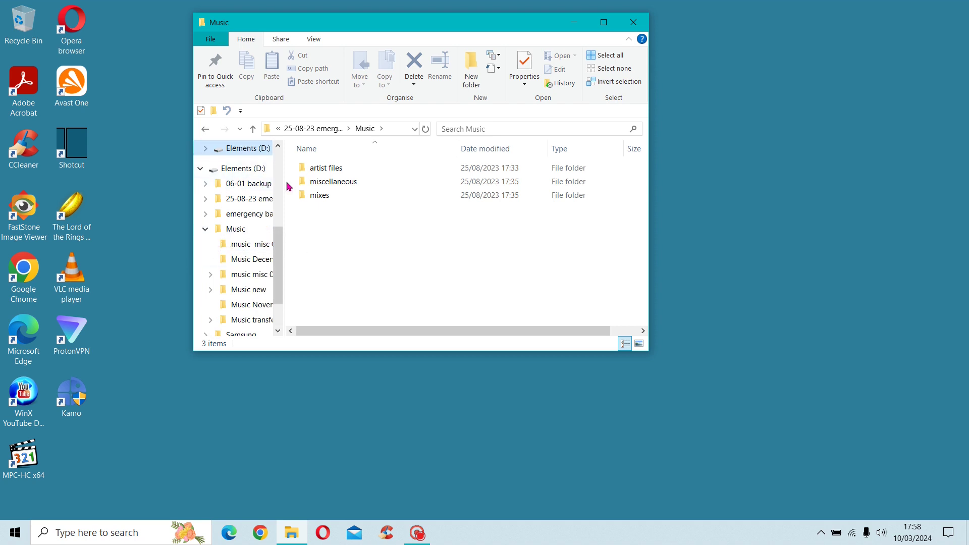
{"action": "left_click", "coordinate": [603, 23]}
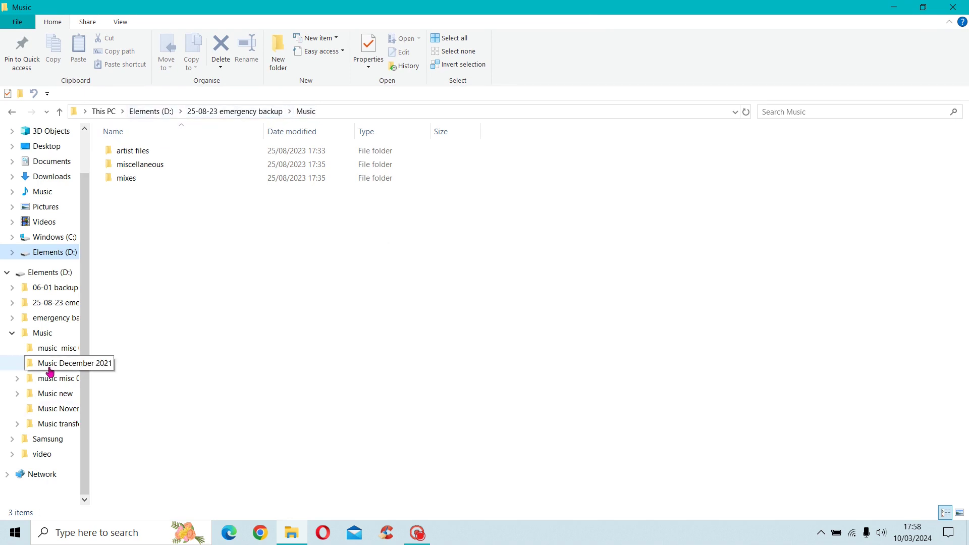
{"action": "left_click", "coordinate": [12, 334]}
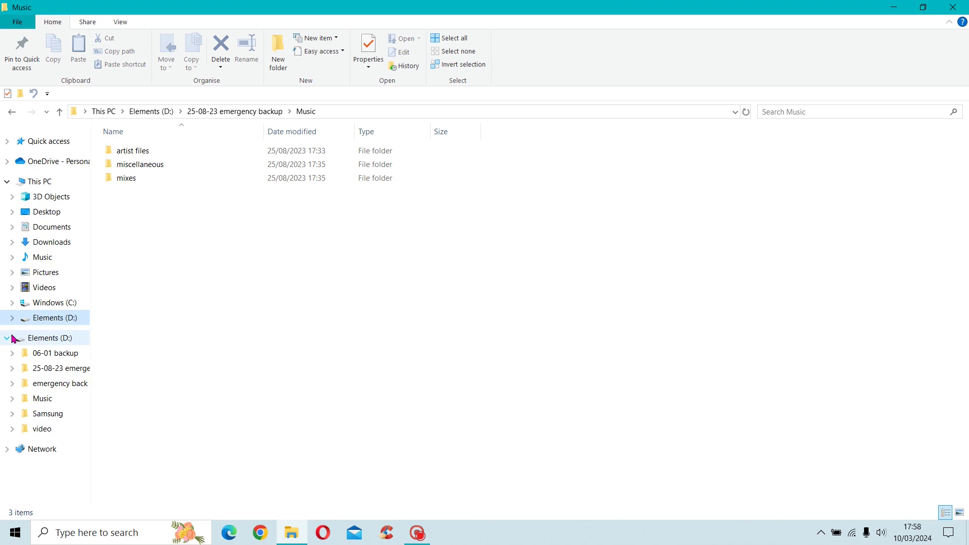
Expand 25-08-23 emergency backup down to Music and its artist files in the folder tree, and open artist files.
{"action": "left_click", "coordinate": [14, 369]}
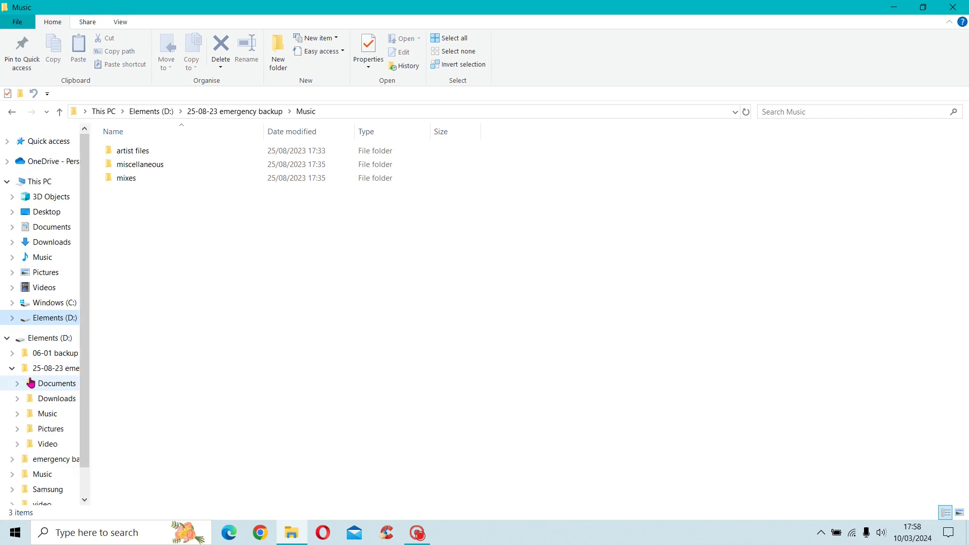
{"action": "scroll", "coordinate": [36, 386], "scroll_direction": "down", "scroll_amount": 1}
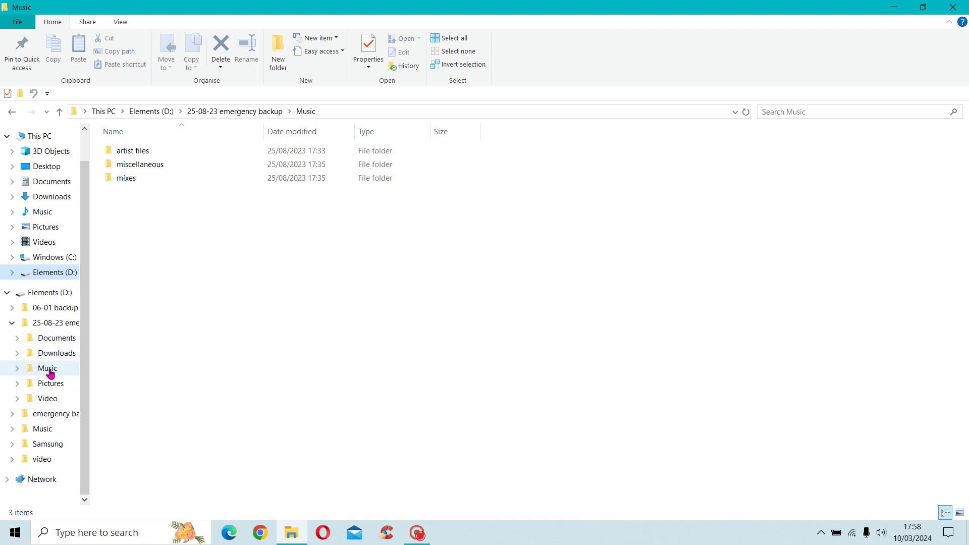
{"action": "left_click", "coordinate": [49, 370]}
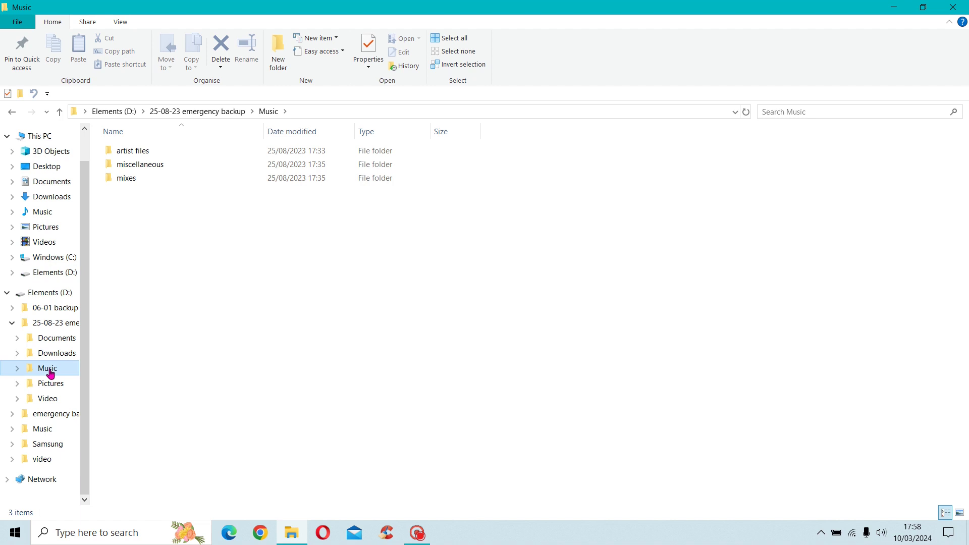
{"action": "left_click", "coordinate": [18, 369]}
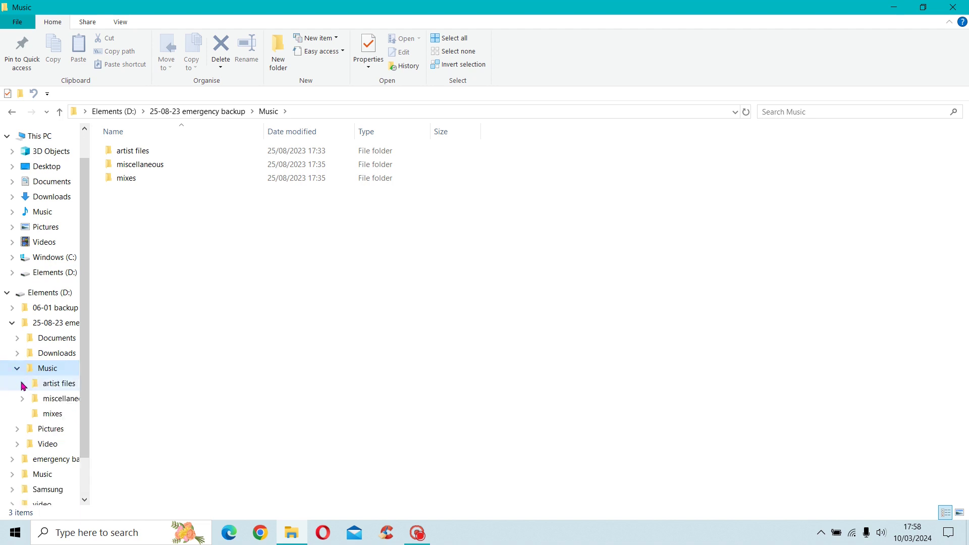
{"action": "left_click", "coordinate": [22, 384]}
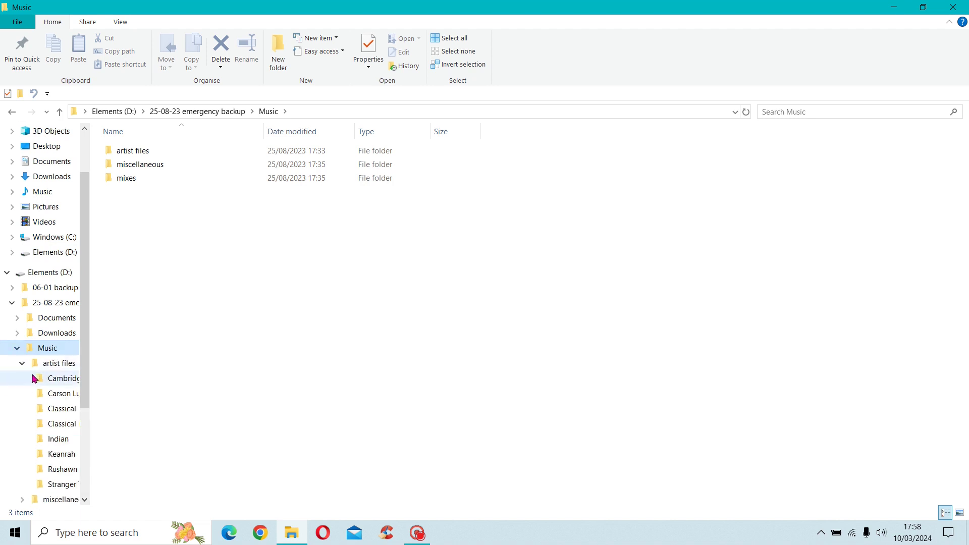
{"action": "left_click", "coordinate": [56, 367]}
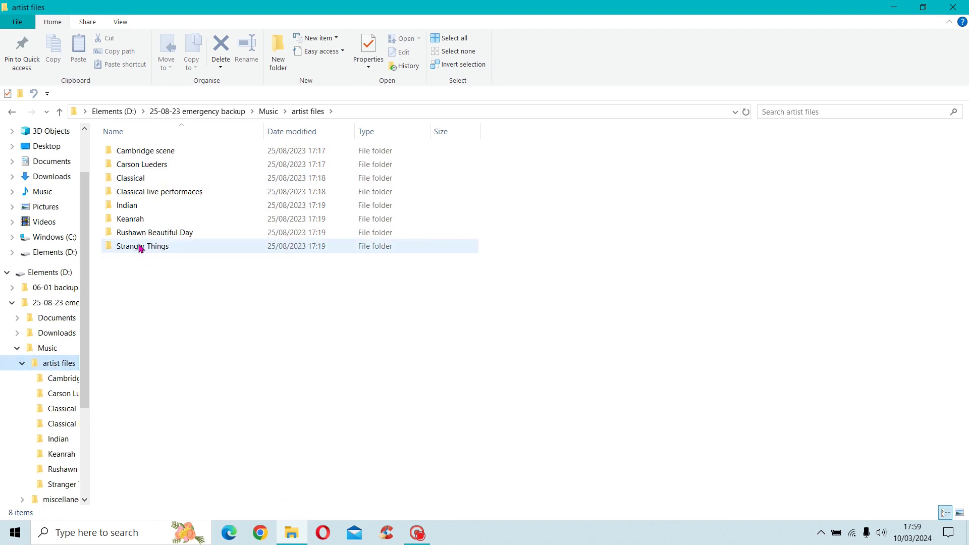
View the contents of the Stranger Things, Classical live performaces and Indian folders one after another.
{"action": "double_click", "coordinate": [158, 247]}
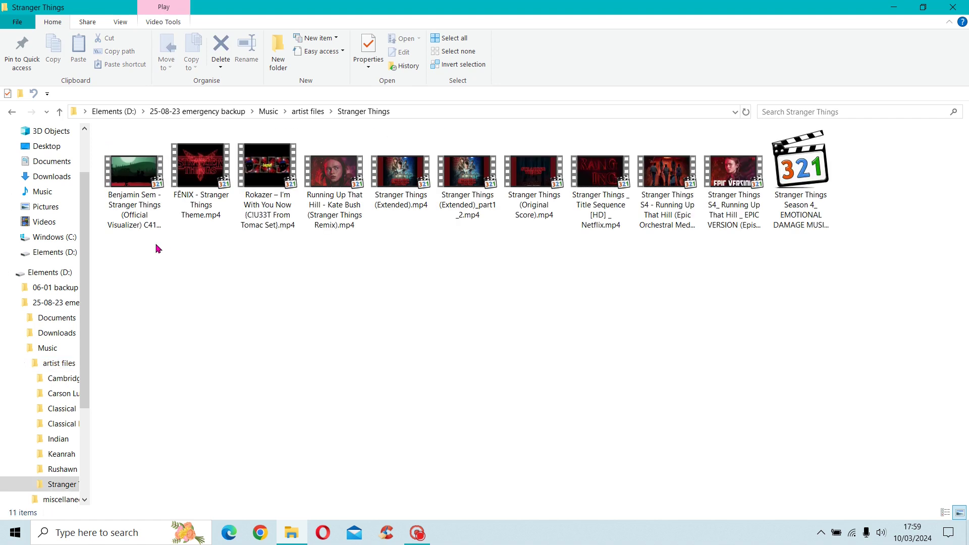
{"action": "left_click", "coordinate": [68, 427]}
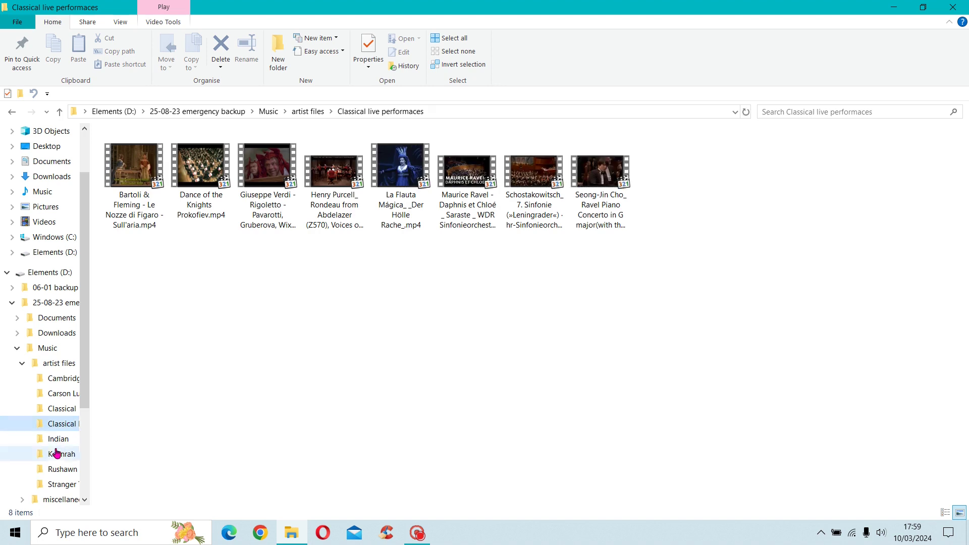
{"action": "left_click", "coordinate": [58, 441]}
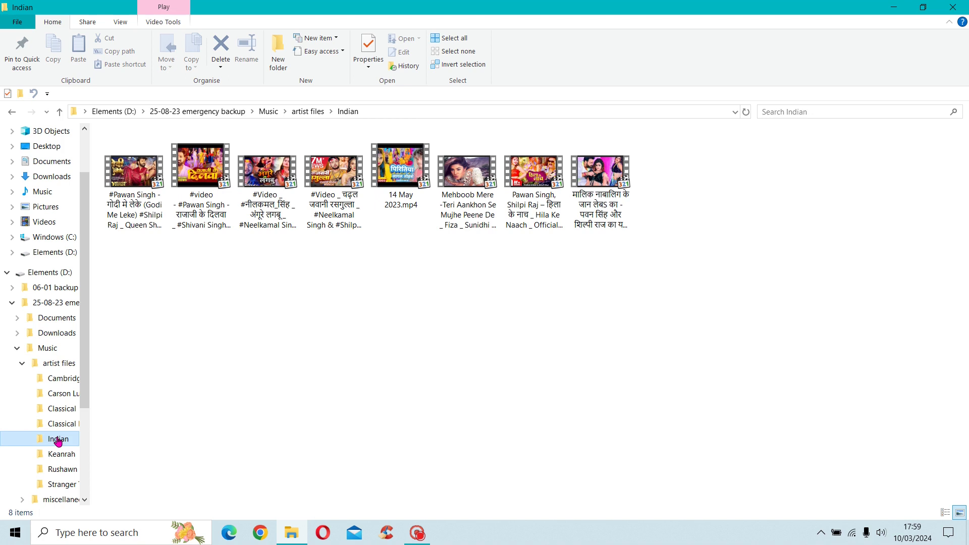
Collapse the backup's Music folder in the tree and return through 25-08-23 emergency backup to the root of Elements (D:).
{"action": "left_click", "coordinate": [19, 350]}
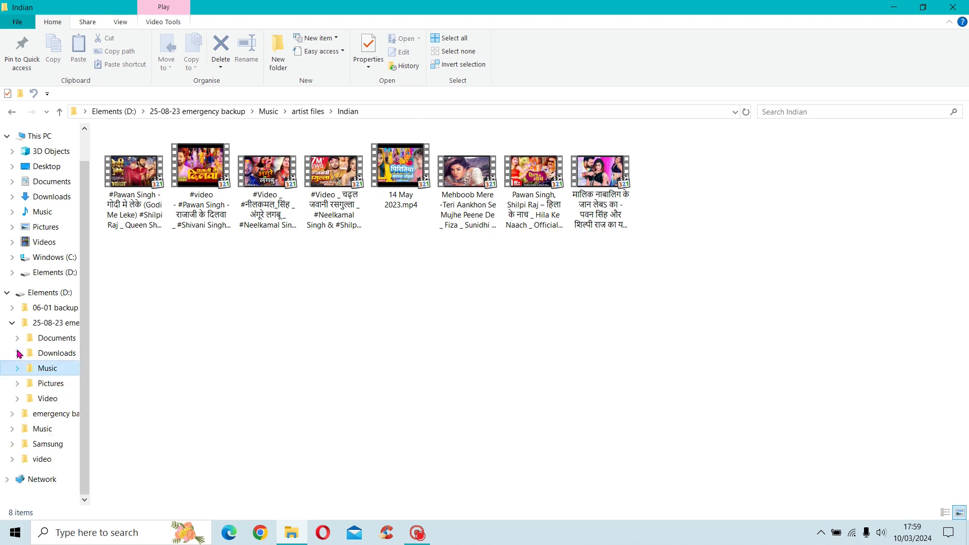
{"action": "left_click", "coordinate": [48, 330]}
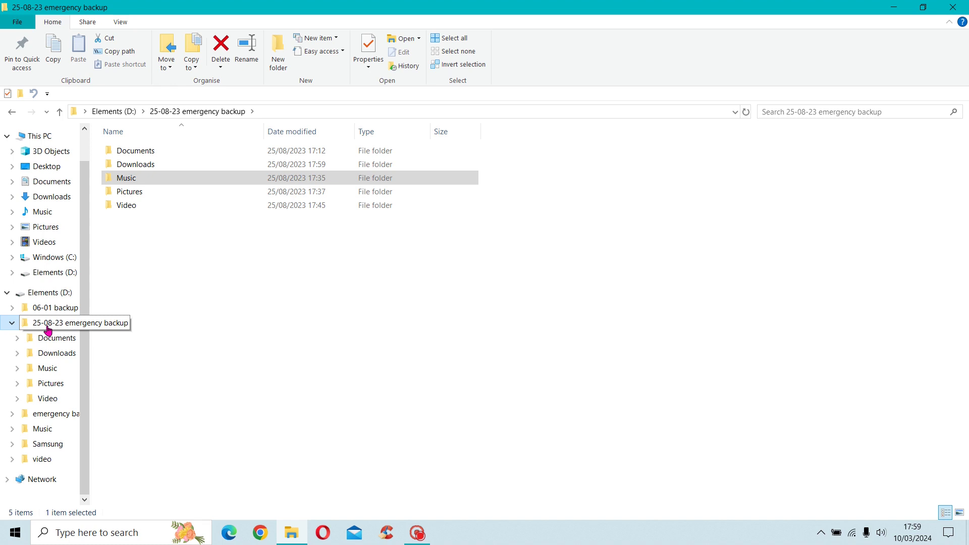
{"action": "mouse_move", "coordinate": [197, 195]}
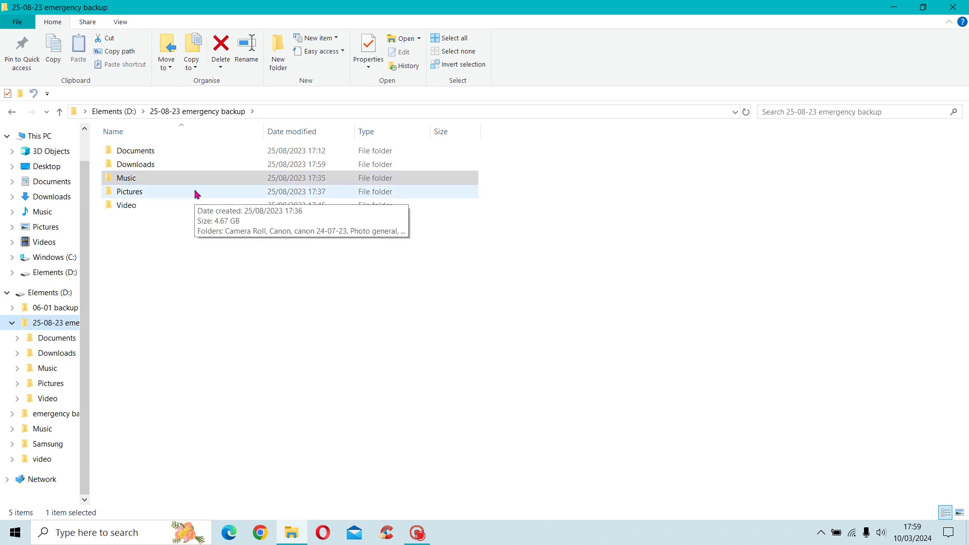
{"action": "left_click", "coordinate": [57, 296]}
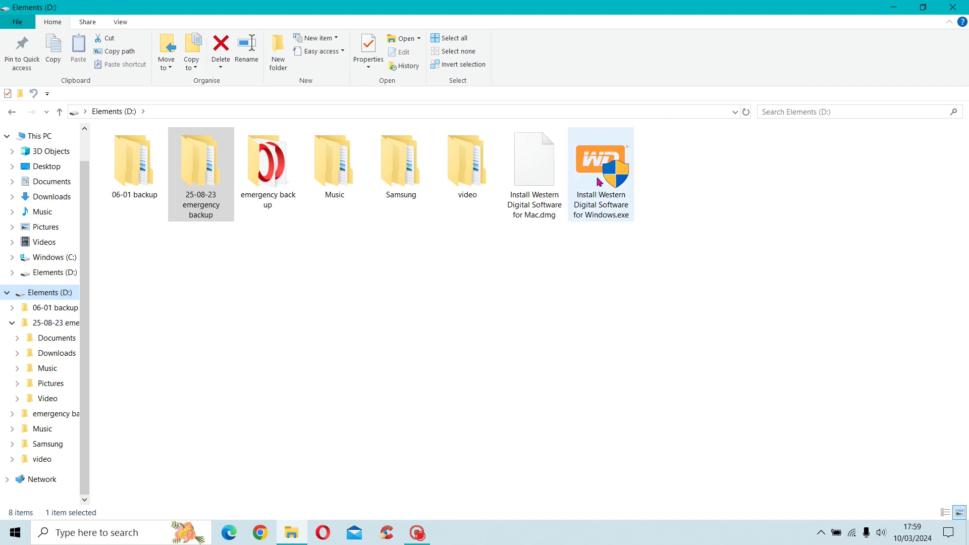
{"action": "mouse_move", "coordinate": [587, 187]}
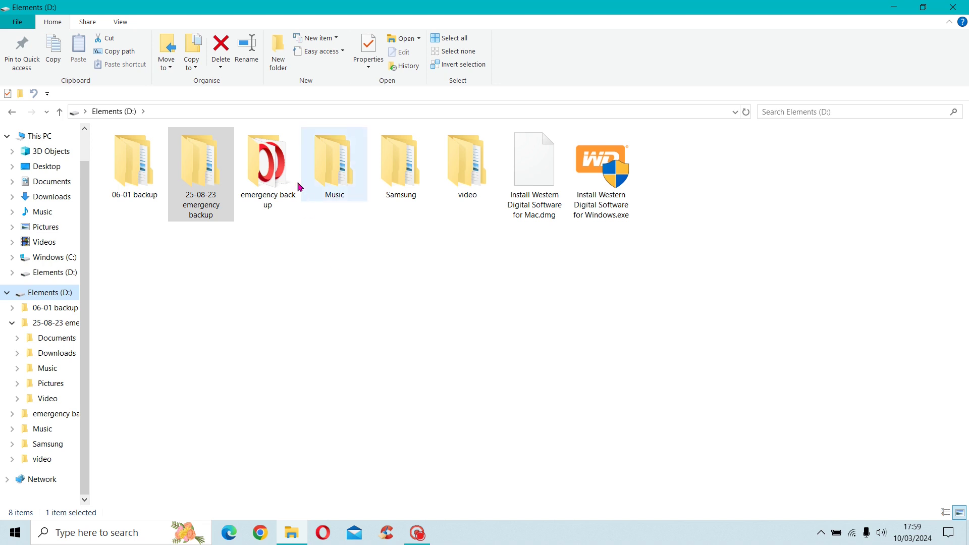
Create a new folder in the root of Elements (D:), name it with the person's first name, and refresh the listing.
{"action": "left_click", "coordinate": [279, 64]}
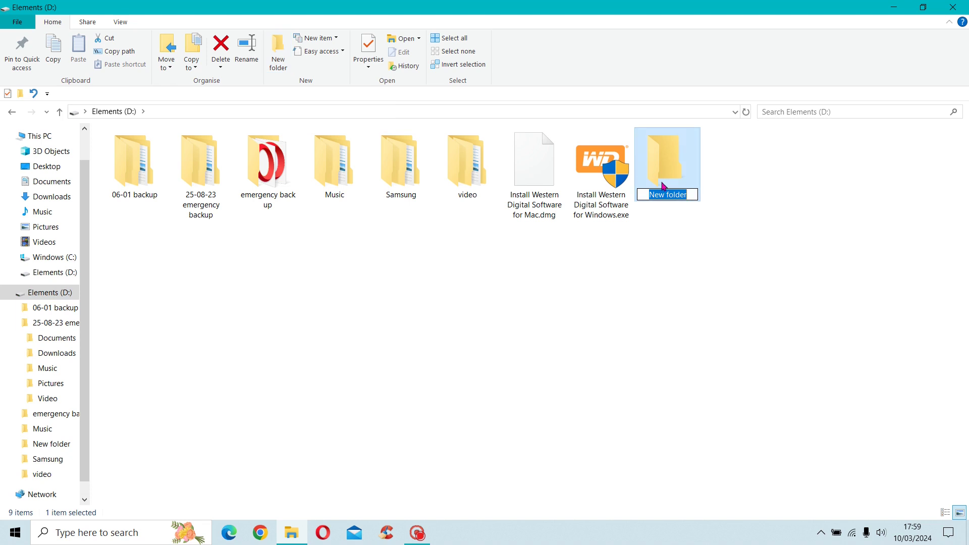
{"action": "type", "text": "B"}
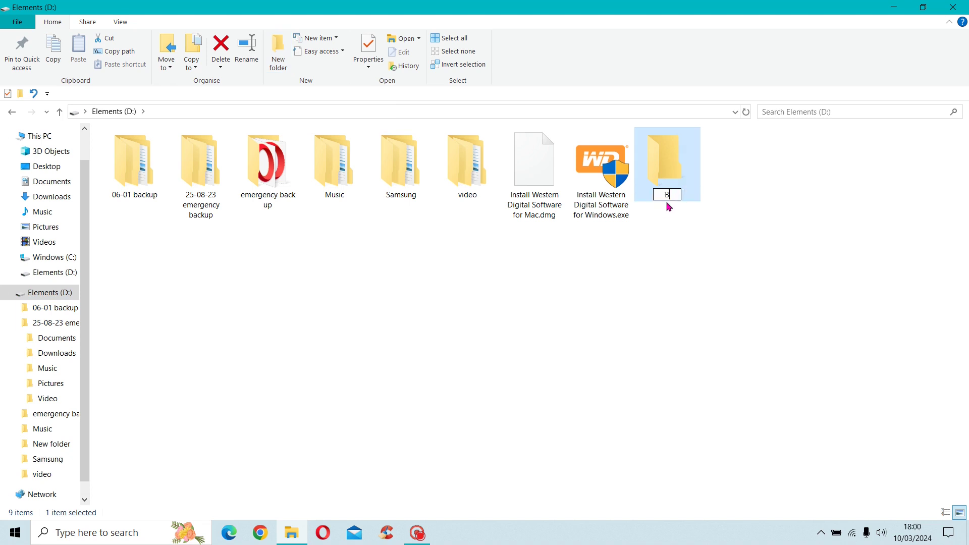
{"action": "type", "text": "obby"}
{"action": "key", "text": "Return"}
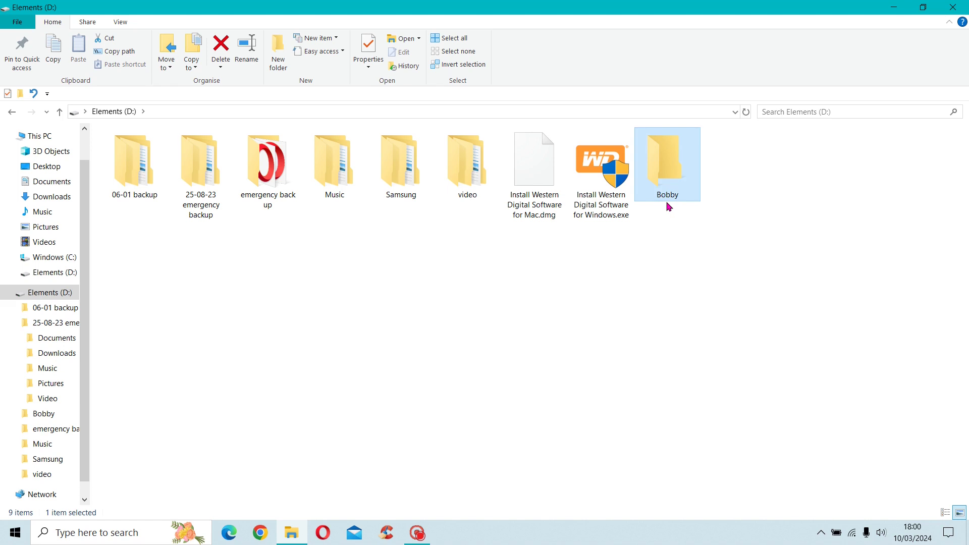
{"action": "left_click", "coordinate": [746, 111]}
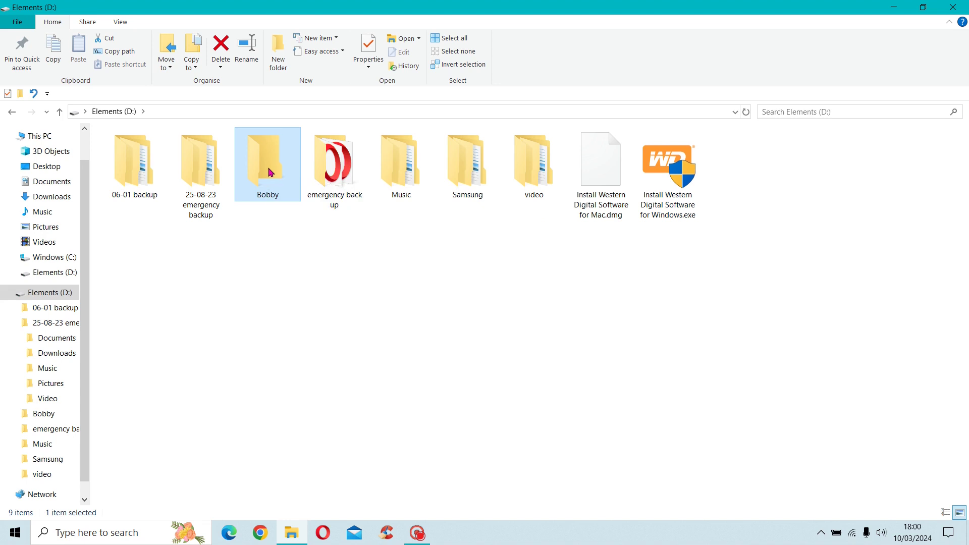
Create a subfolder named Software inside the newly made personal folder.
{"action": "double_click", "coordinate": [271, 173]}
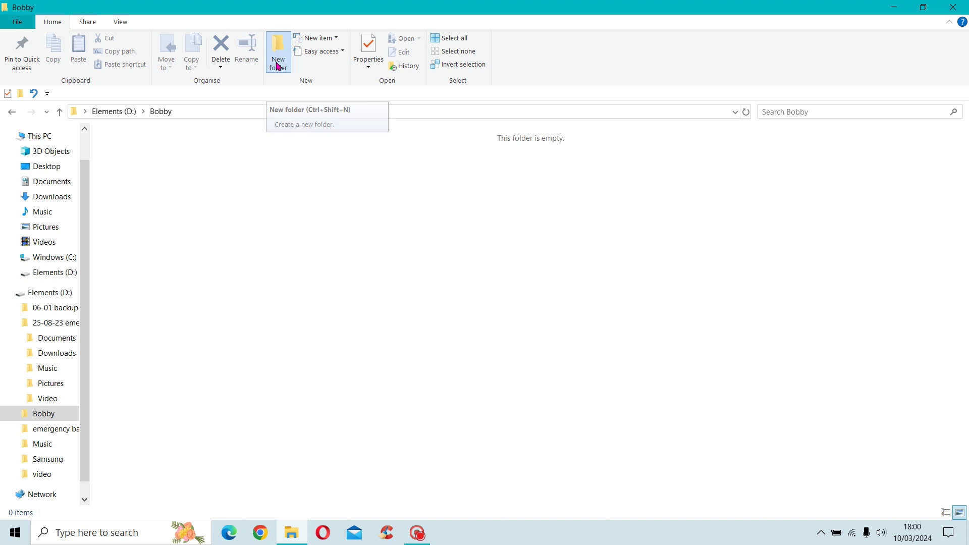
{"action": "left_click", "coordinate": [278, 66]}
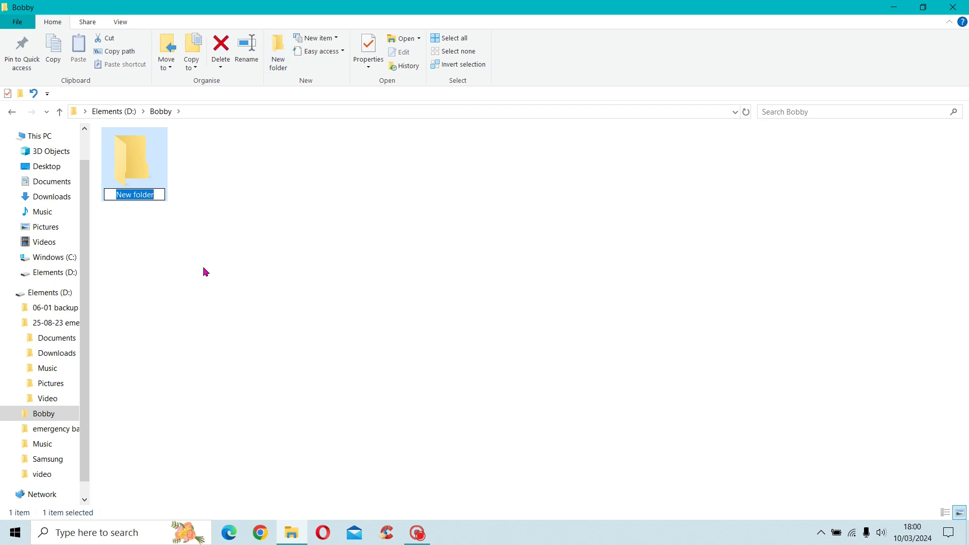
{"action": "type", "text": "Sof"}
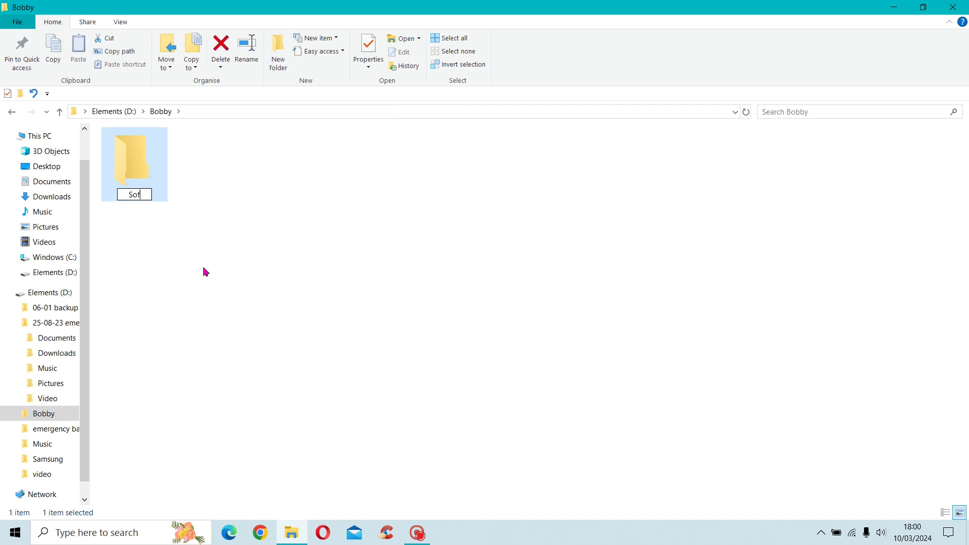
{"action": "type", "text": "tware"}
{"action": "key", "text": "Return"}
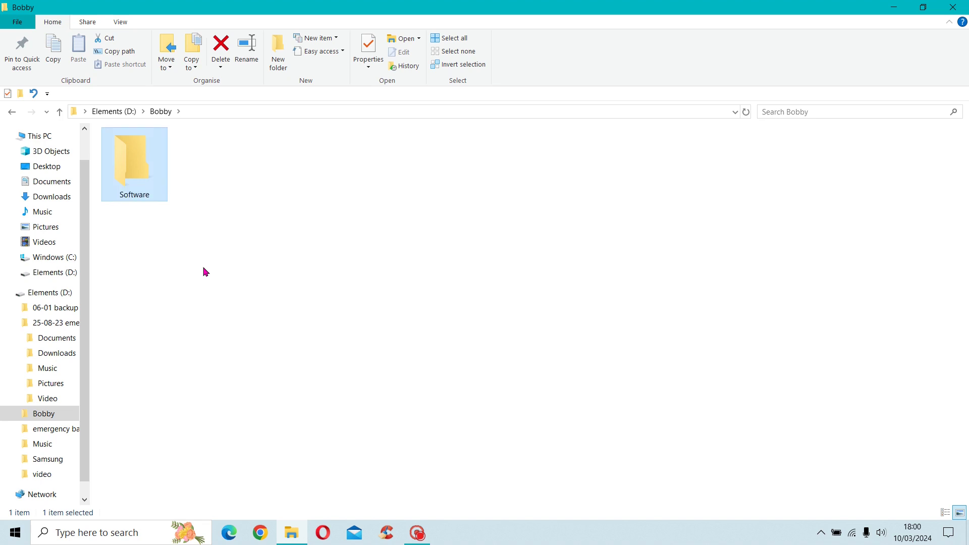
Restore the window to its smaller size and open the Software folder under Downloads on the PC.
{"action": "left_click", "coordinate": [923, 8]}
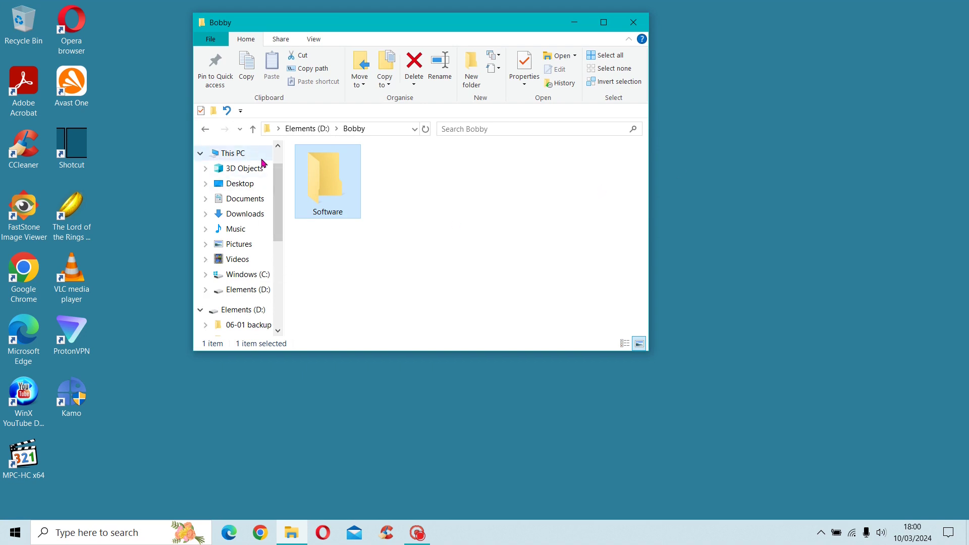
{"action": "left_click", "coordinate": [279, 160]}
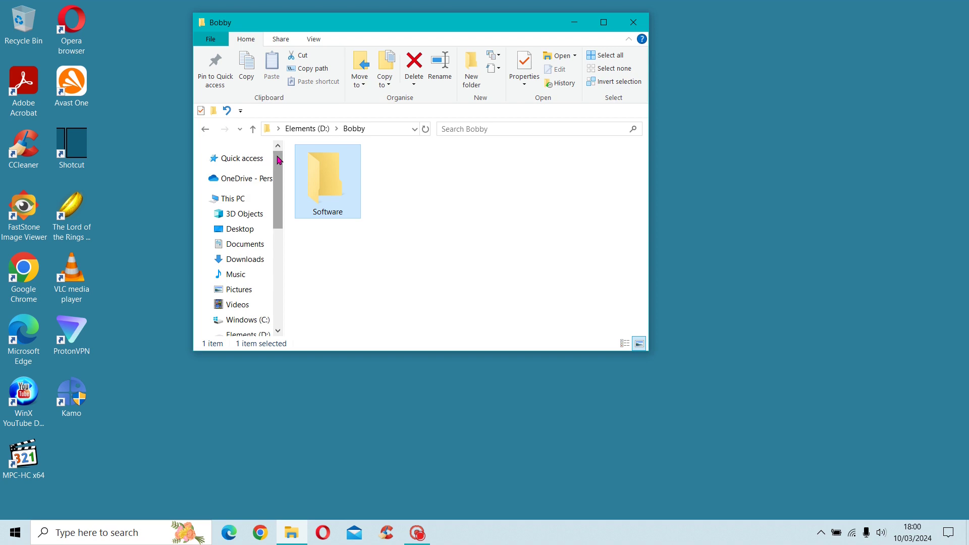
{"action": "left_click", "coordinate": [205, 260]}
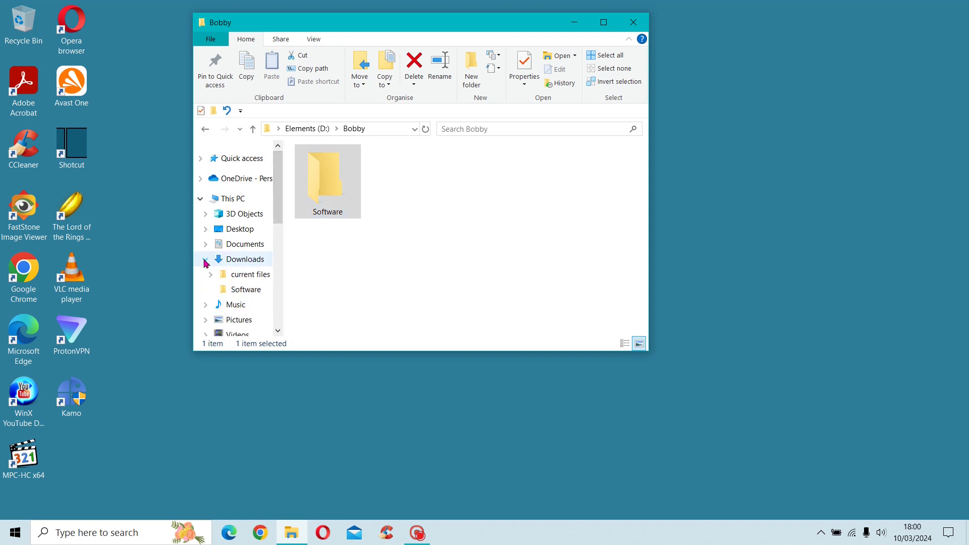
{"action": "left_click", "coordinate": [246, 291]}
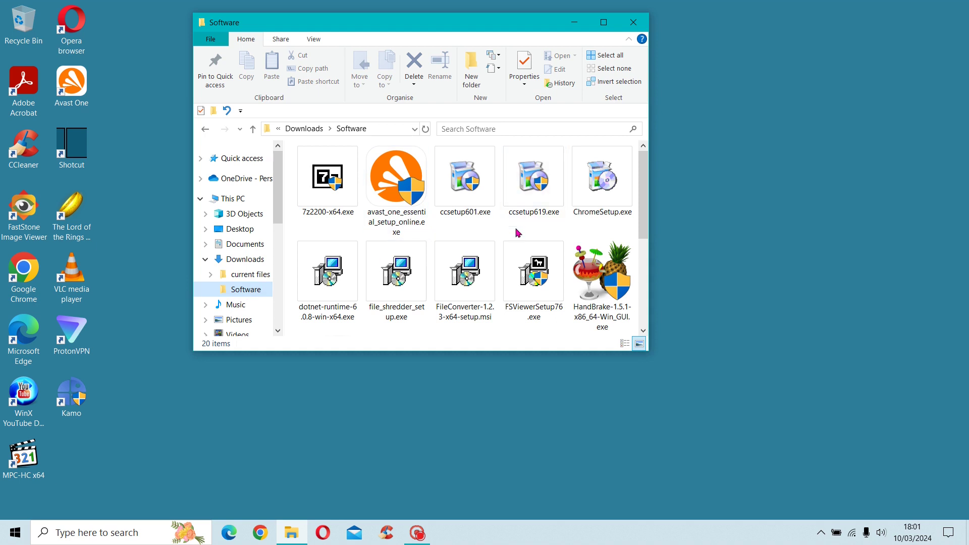
{"action": "left_click", "coordinate": [333, 193]}
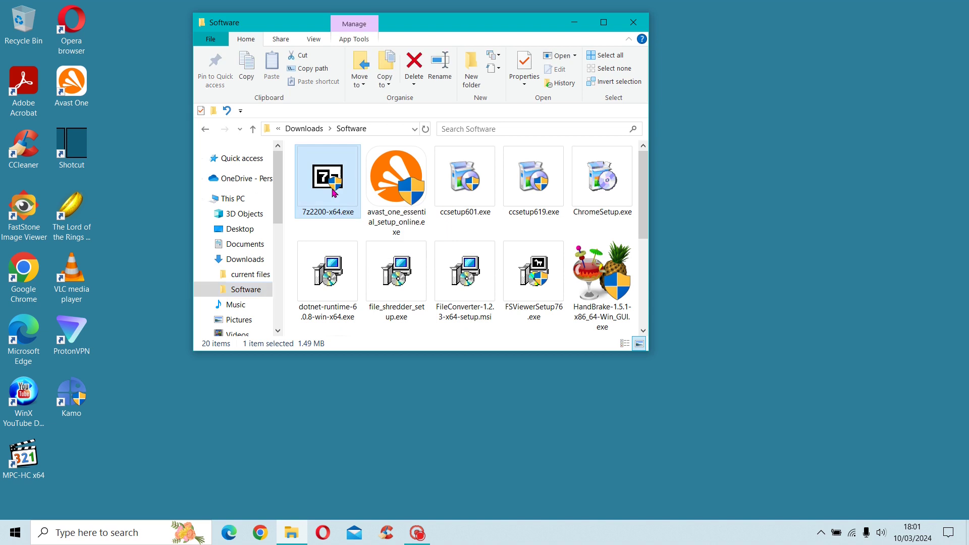
{"action": "left_click", "coordinate": [609, 70]}
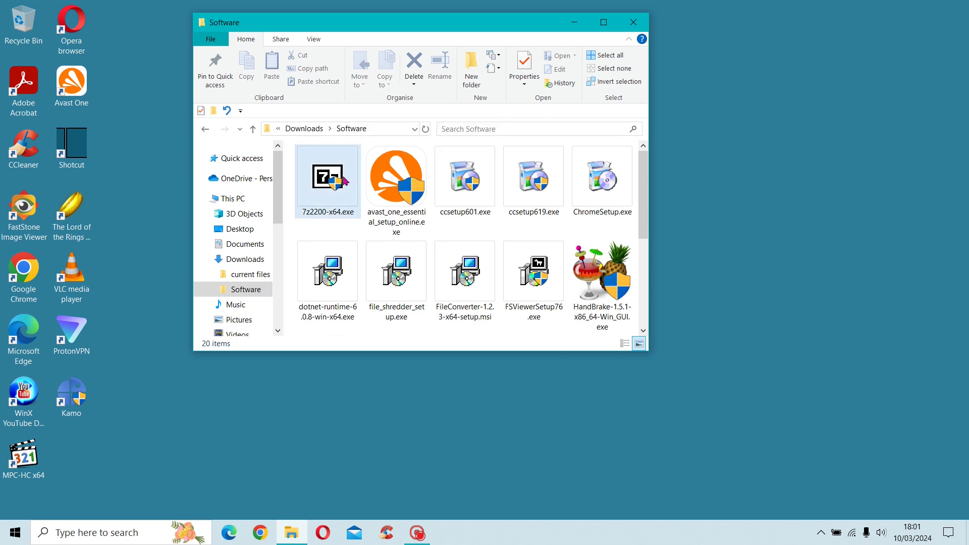
{"action": "left_click", "coordinate": [344, 182]}
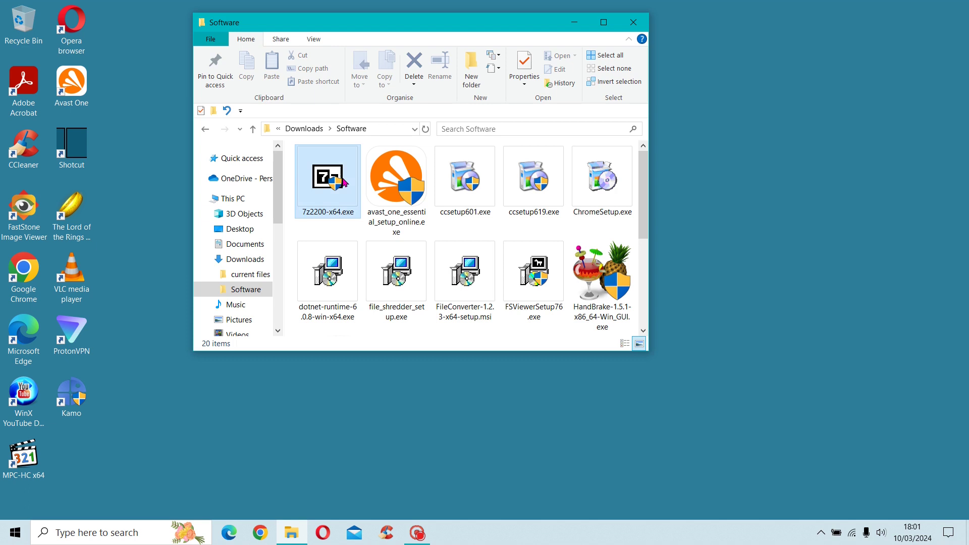
Copy avast_one_essential_setup_online.exe to the Software subfolder of the personal folder on Elements (D:) by choosing that location in Copy to.
{"action": "left_click", "coordinate": [399, 179]}
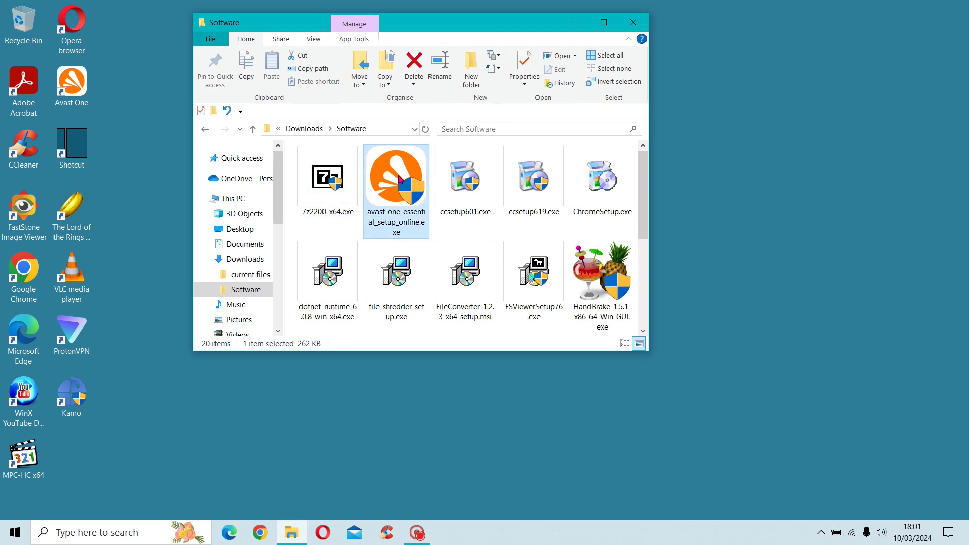
{"action": "left_click", "coordinate": [387, 87]}
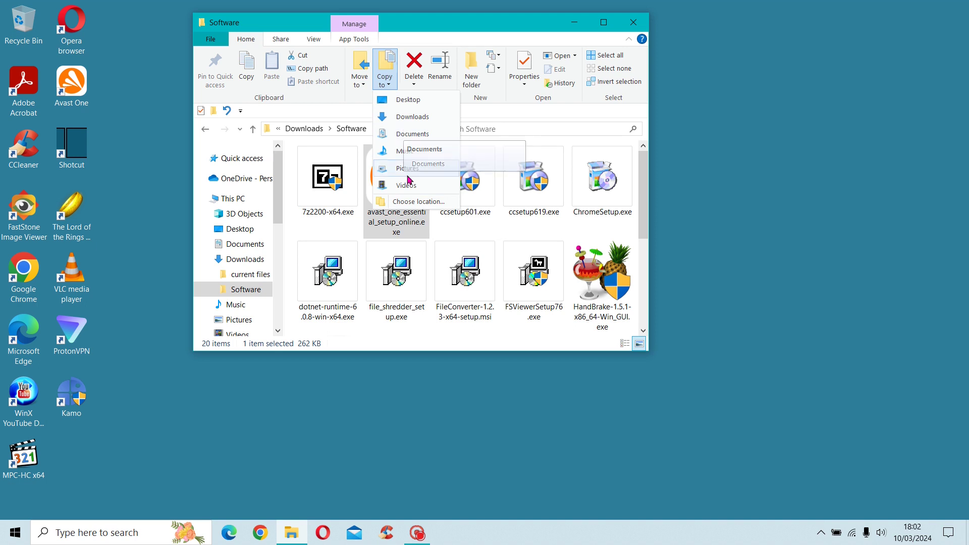
{"action": "left_click", "coordinate": [406, 202]}
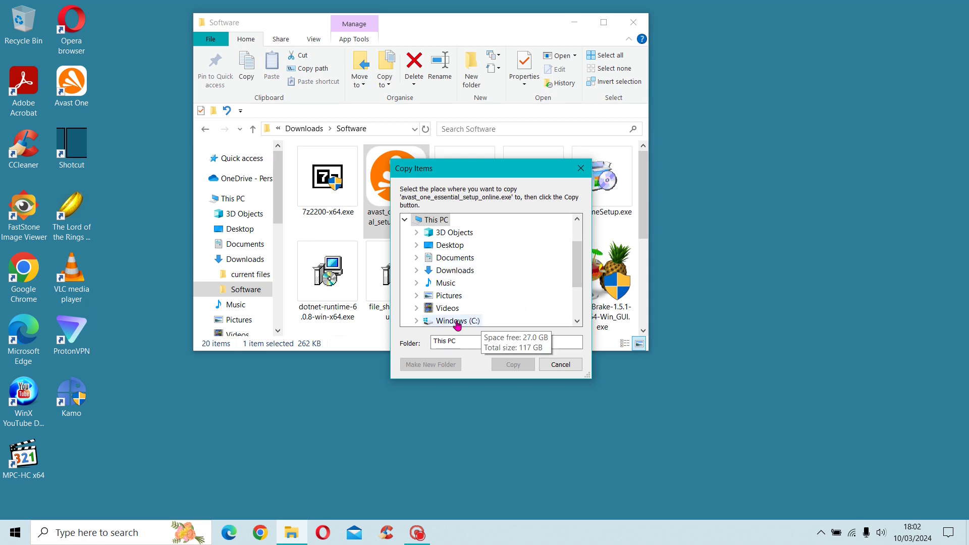
{"action": "left_click", "coordinate": [581, 303]}
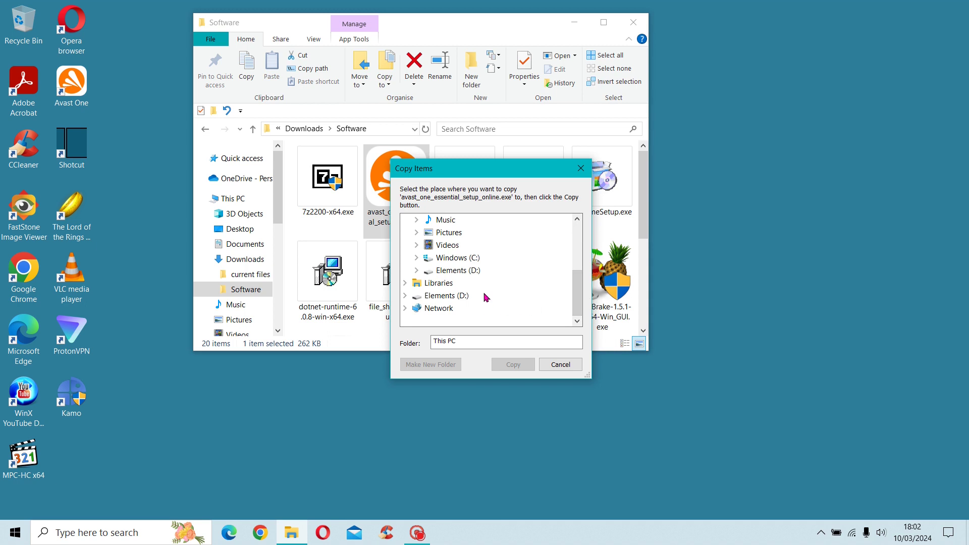
{"action": "left_click", "coordinate": [406, 296]}
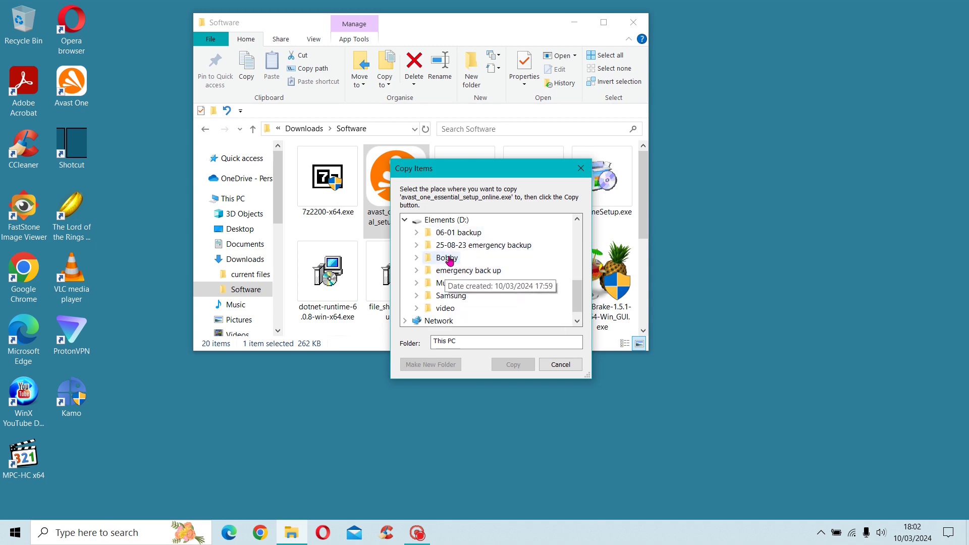
{"action": "left_click", "coordinate": [416, 259]}
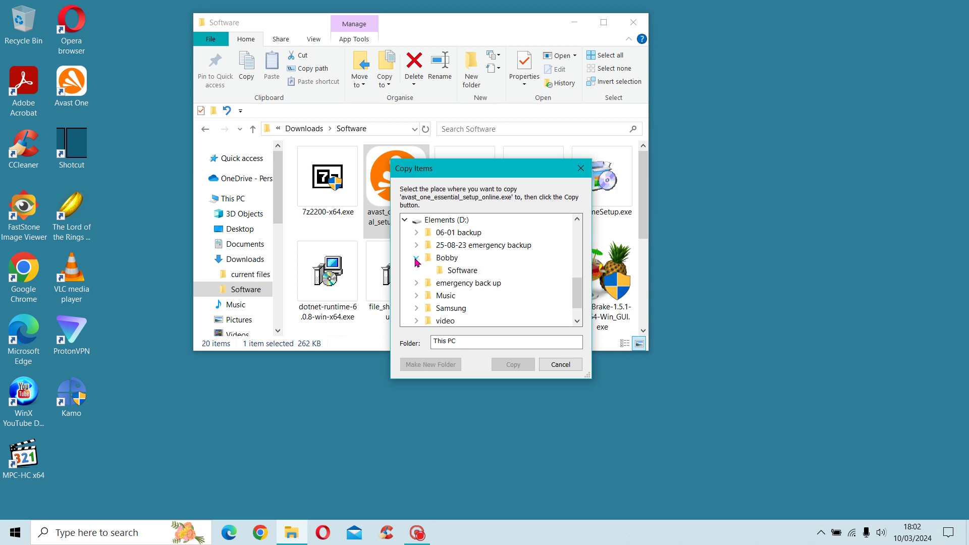
{"action": "left_click", "coordinate": [466, 271]}
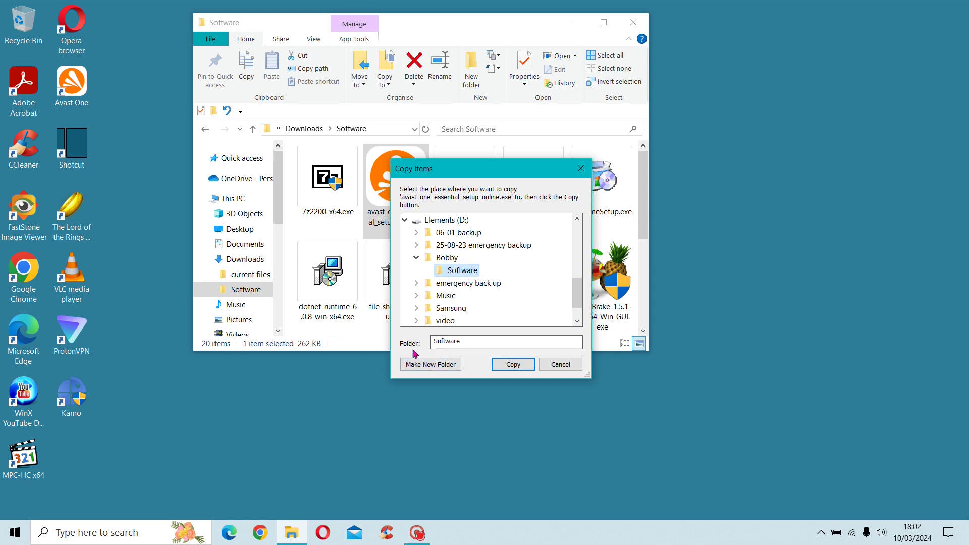
{"action": "left_click", "coordinate": [517, 366]}
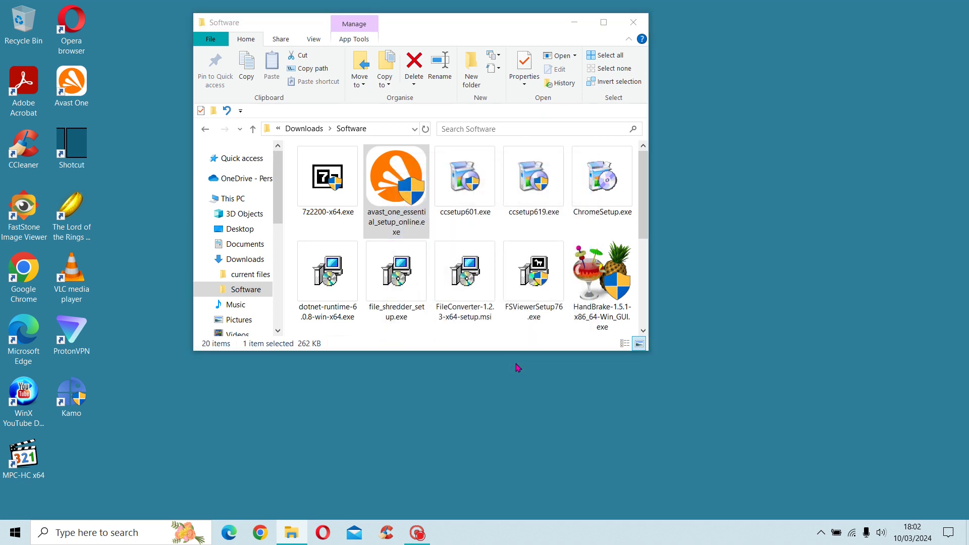
Expand the personal folder under Elements (D:) and open its Software subfolder.
{"action": "left_click", "coordinate": [279, 290]}
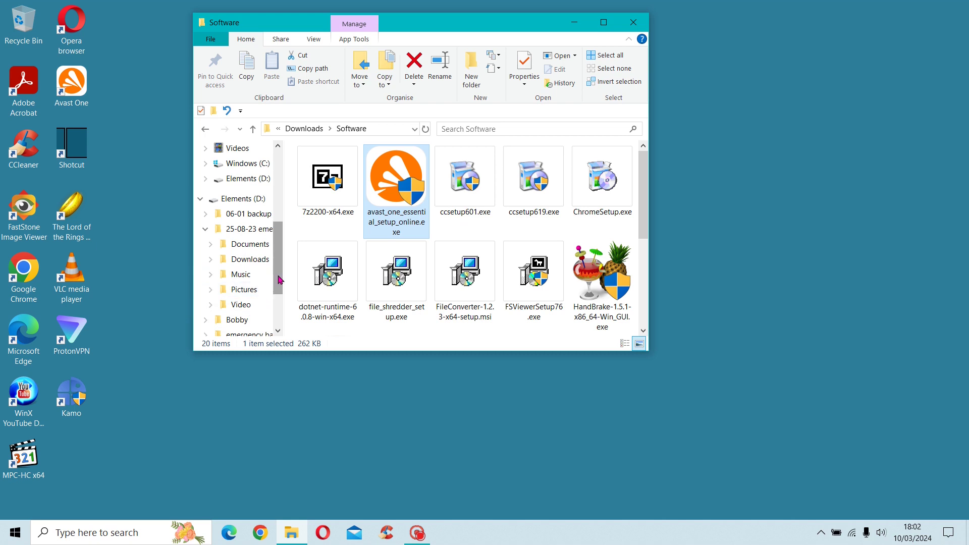
{"action": "scroll", "coordinate": [275, 283], "scroll_direction": "down", "scroll_amount": 1}
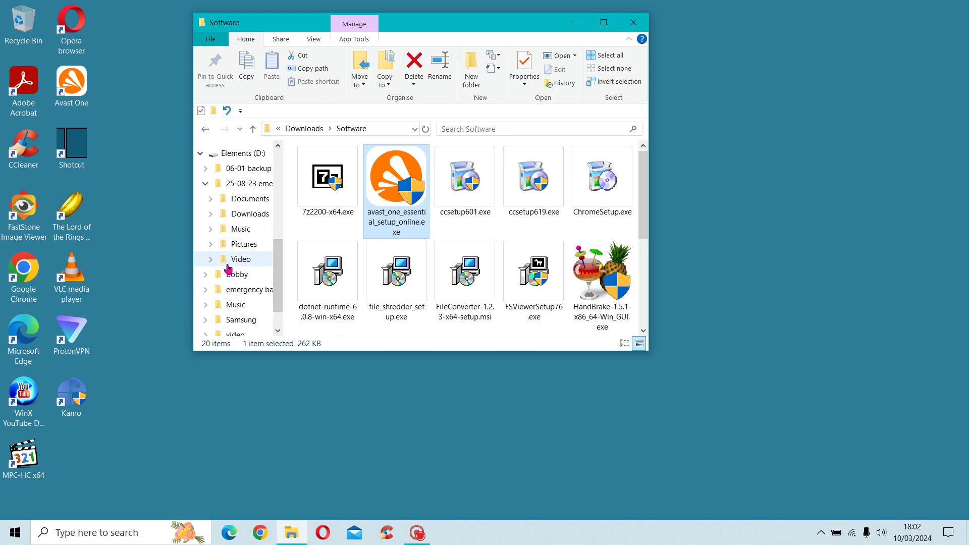
{"action": "left_click", "coordinate": [206, 276]}
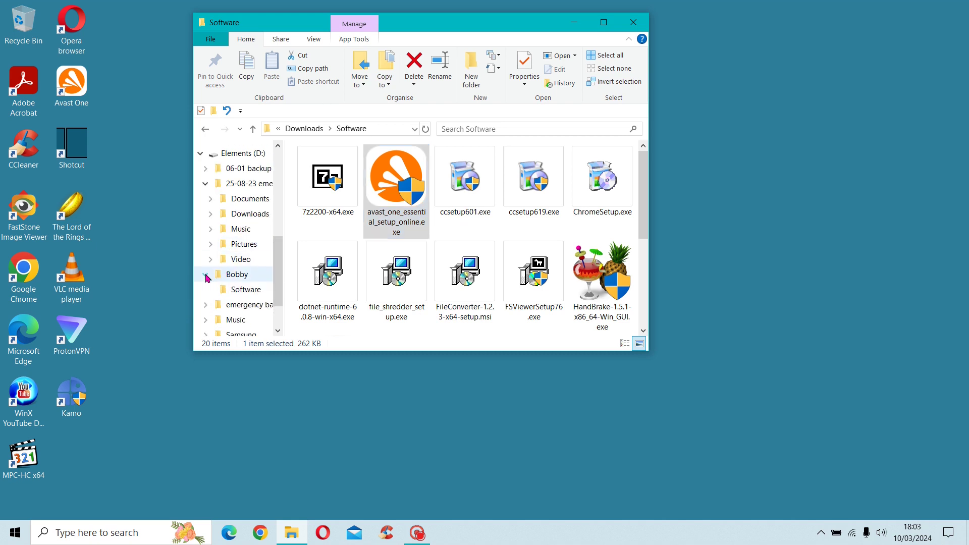
{"action": "left_click", "coordinate": [246, 290]}
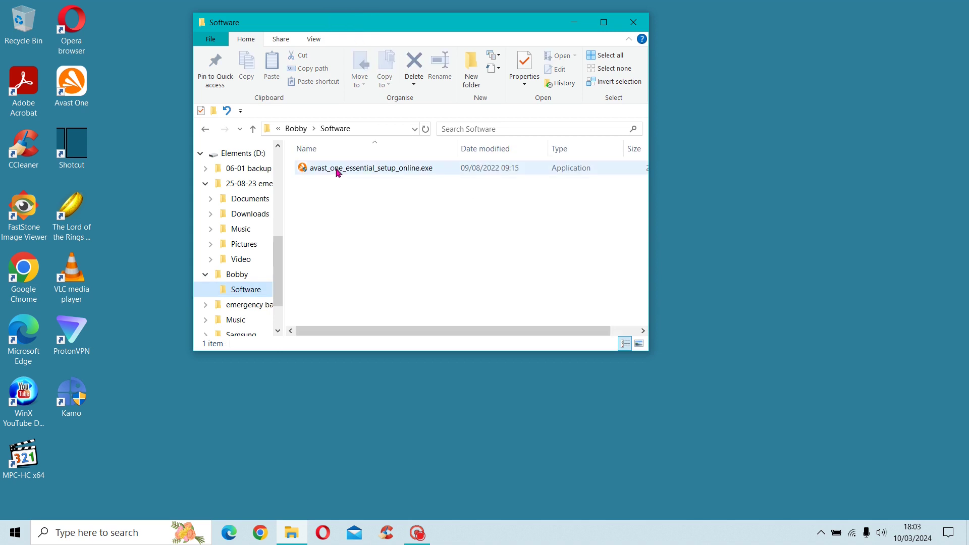
Set the layout of the external drive's Software folder to Large icons and return to the file commands.
{"action": "left_click", "coordinate": [314, 40]}
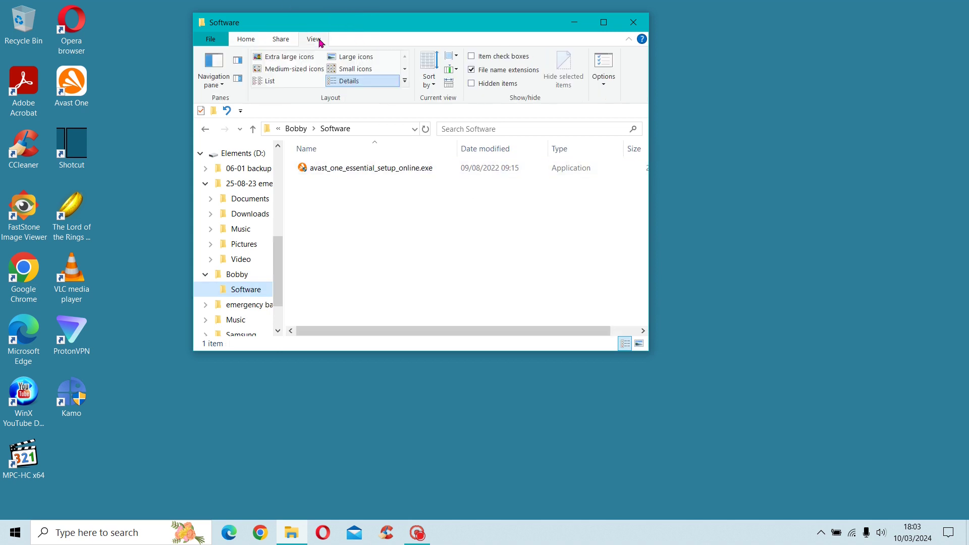
{"action": "left_click", "coordinate": [346, 59]}
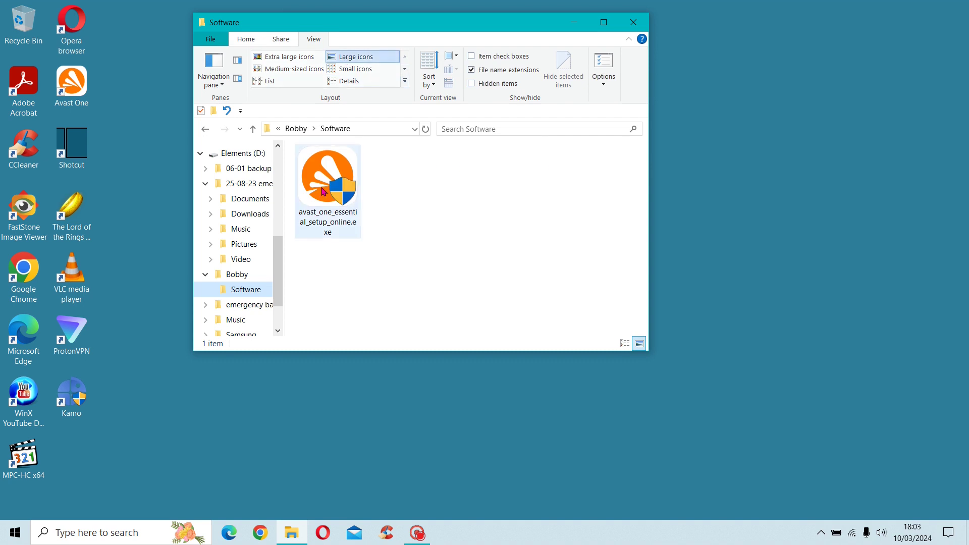
{"action": "left_click", "coordinate": [246, 40]}
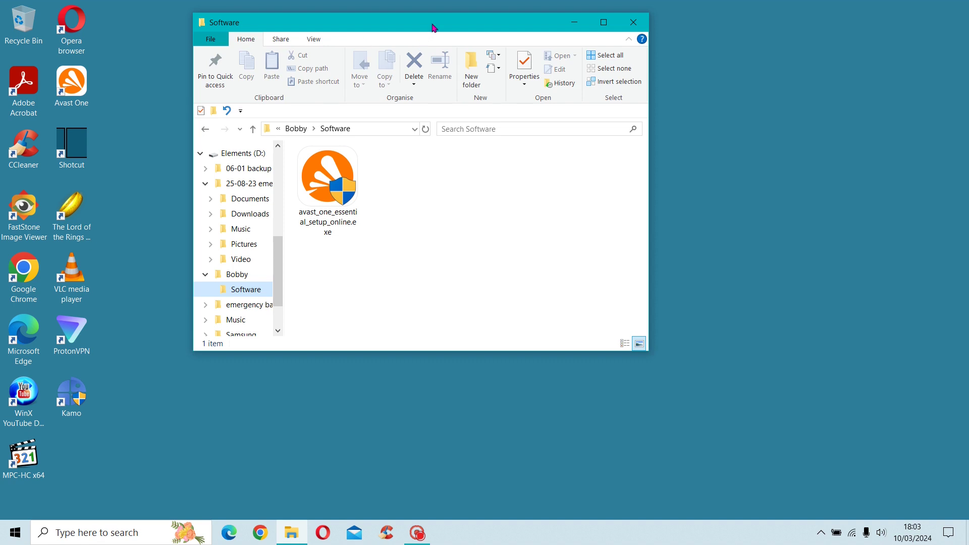
Open a second File Explorer window beside the existing one and show the Software folder under Downloads in it.
{"action": "left_click_drag", "start_coordinate": [433, 27], "coordinate": [743, 29]}
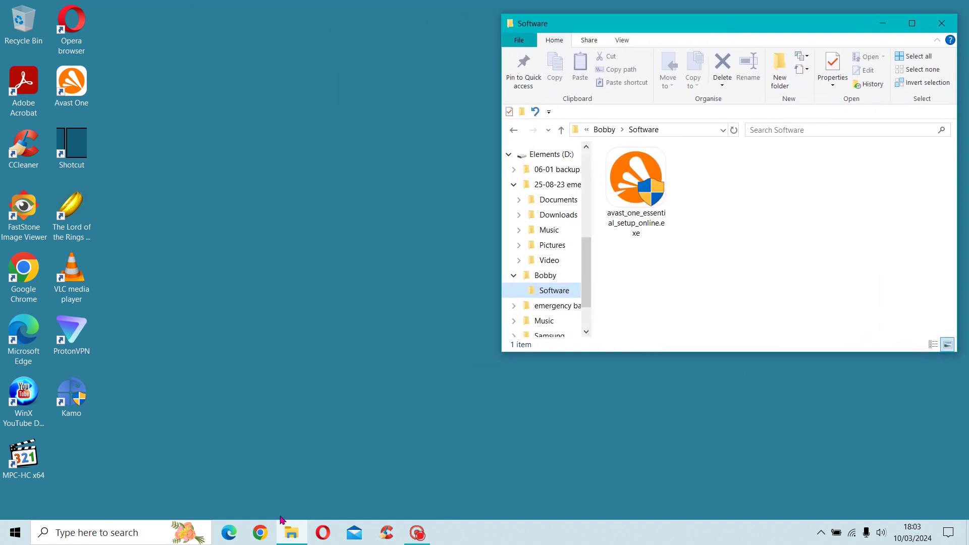
{"action": "mouse_move", "coordinate": [292, 532]}
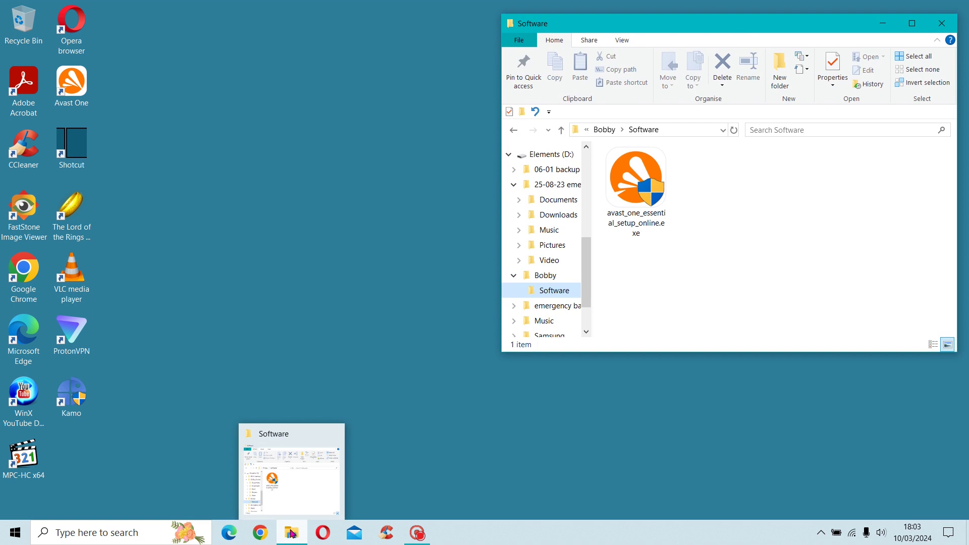
{"action": "right_click", "coordinate": [292, 532]}
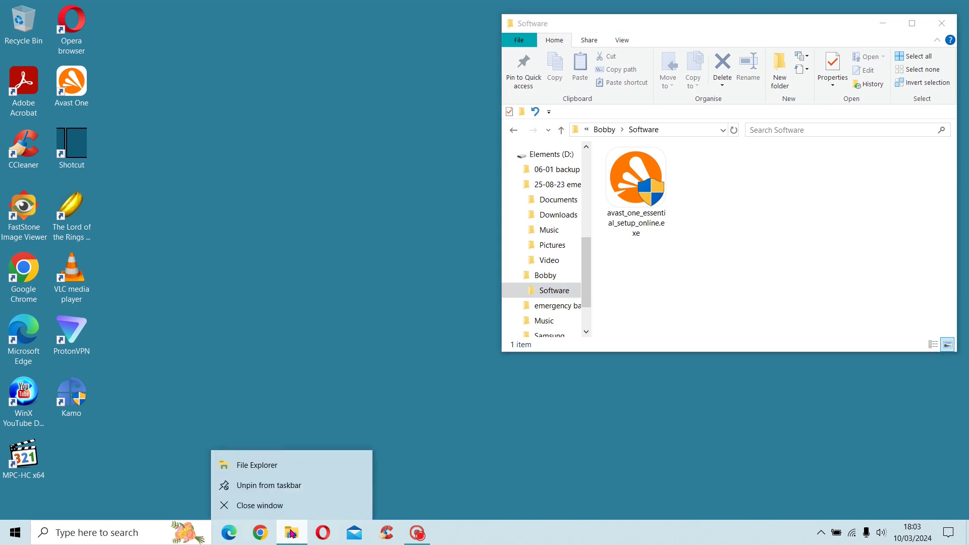
{"action": "left_click", "coordinate": [259, 465]}
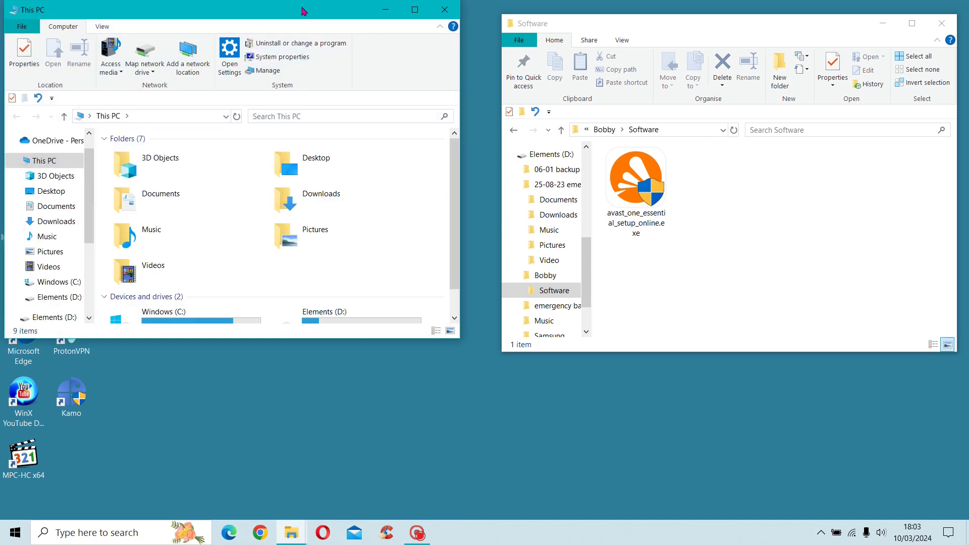
{"action": "left_click_drag", "start_coordinate": [302, 11], "coordinate": [324, 35]}
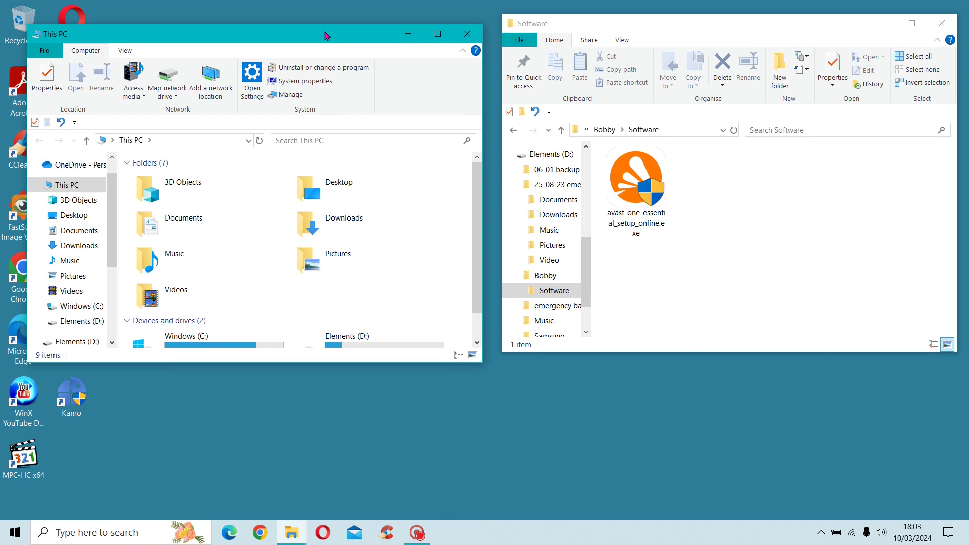
{"action": "left_click", "coordinate": [39, 246]}
{"action": "left_click", "coordinate": [70, 278]}
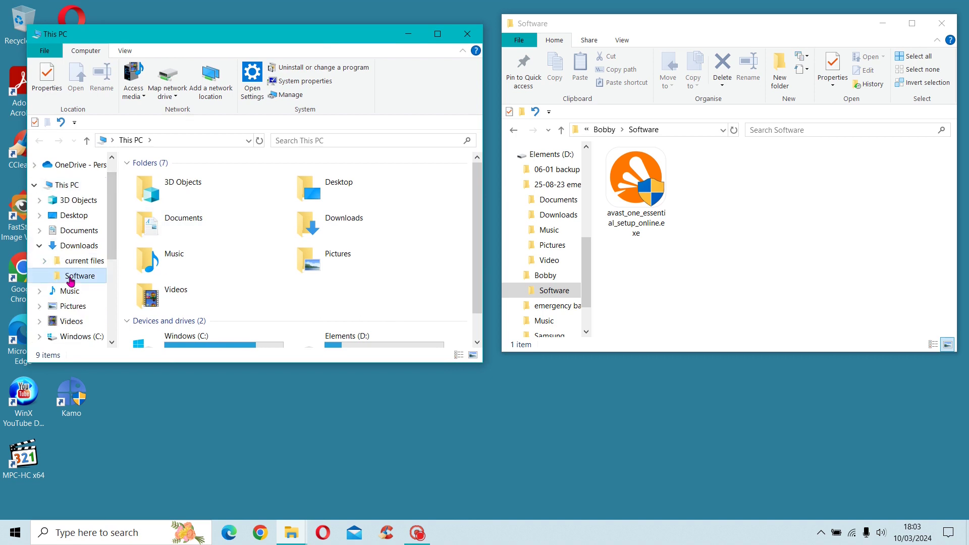
Copy HandBrake-1.5.1-x86_64-Win_GUI.exe from the Downloads Software window straight into the external drive's Software window.
{"action": "left_click", "coordinate": [235, 202]}
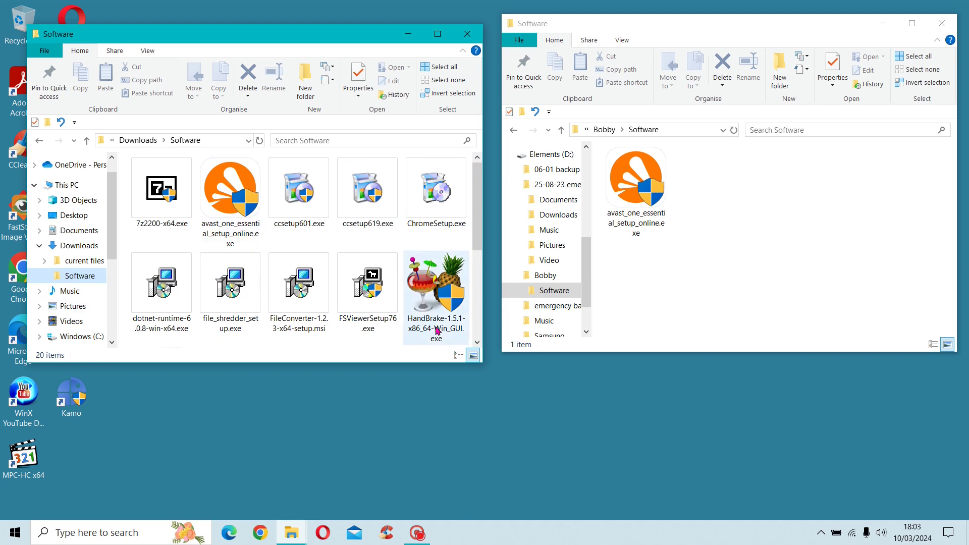
{"action": "left_click", "coordinate": [437, 304]}
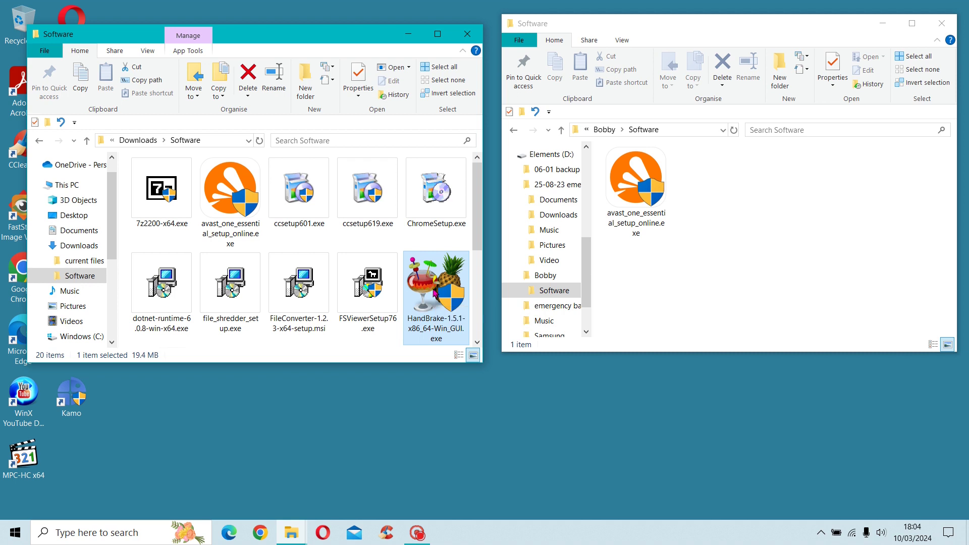
{"action": "left_click_drag", "start_coordinate": [435, 292], "coordinate": [733, 219]}
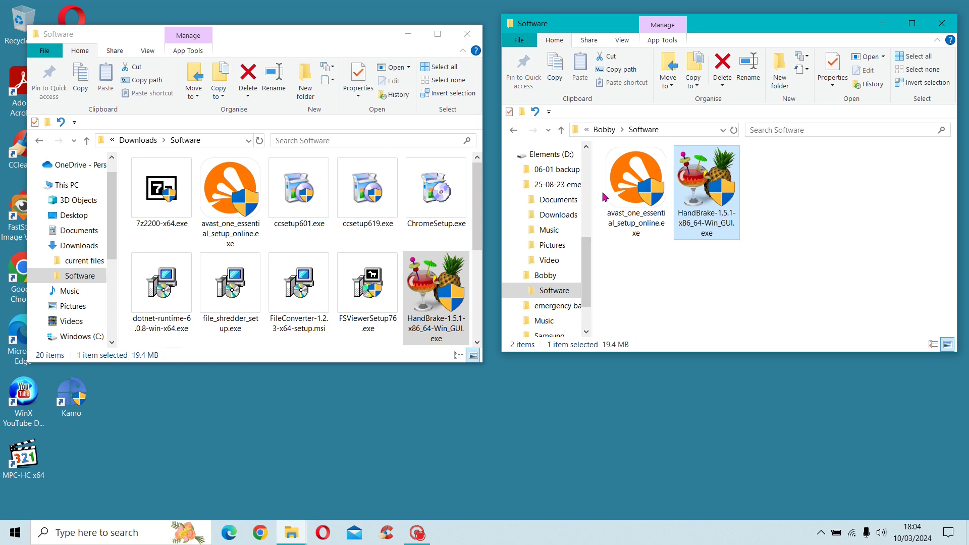
Securely delete the Avast and HandBrake installers from the external drive's Software folder with File Shredder.
{"action": "left_click", "coordinate": [634, 198], "text": "ctrl"}
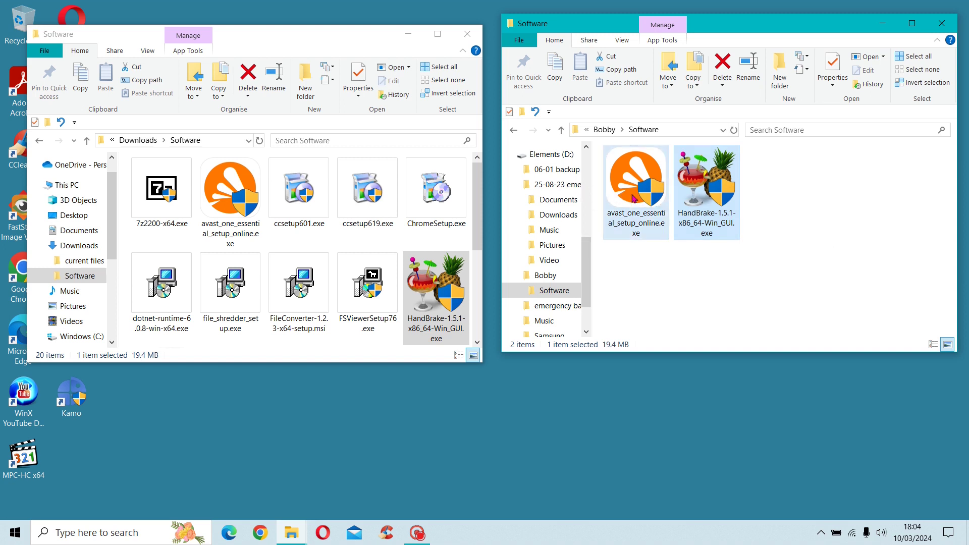
{"action": "right_click", "coordinate": [633, 196]}
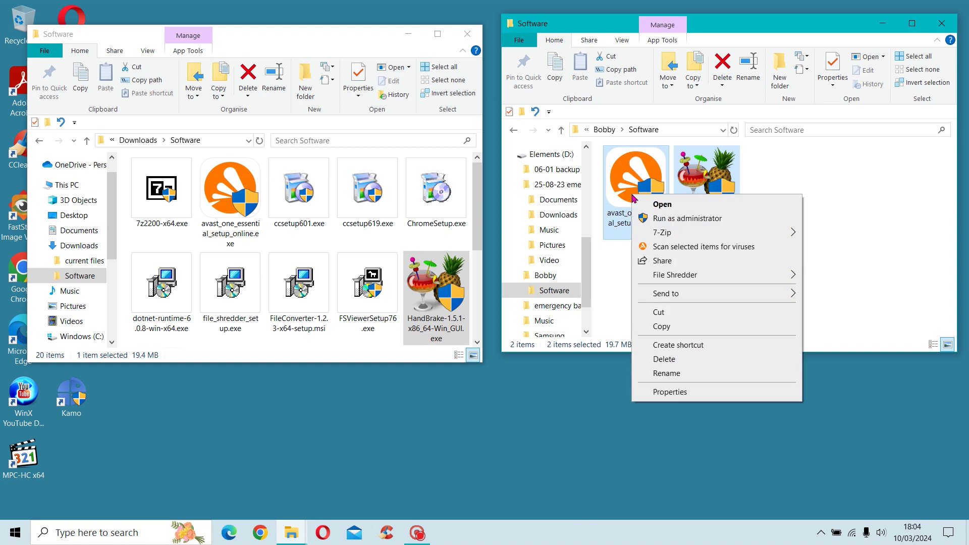
{"action": "mouse_move", "coordinate": [725, 275]}
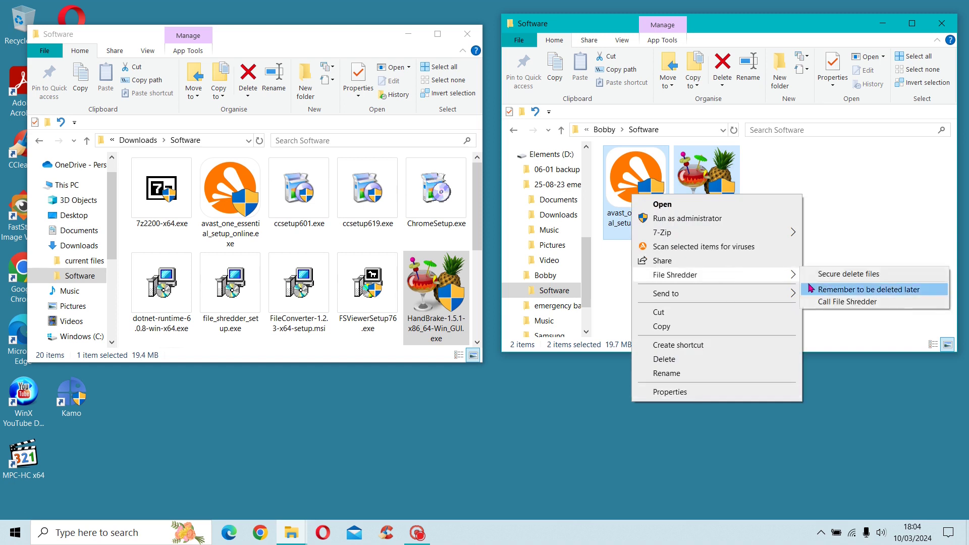
{"action": "left_click", "coordinate": [835, 277]}
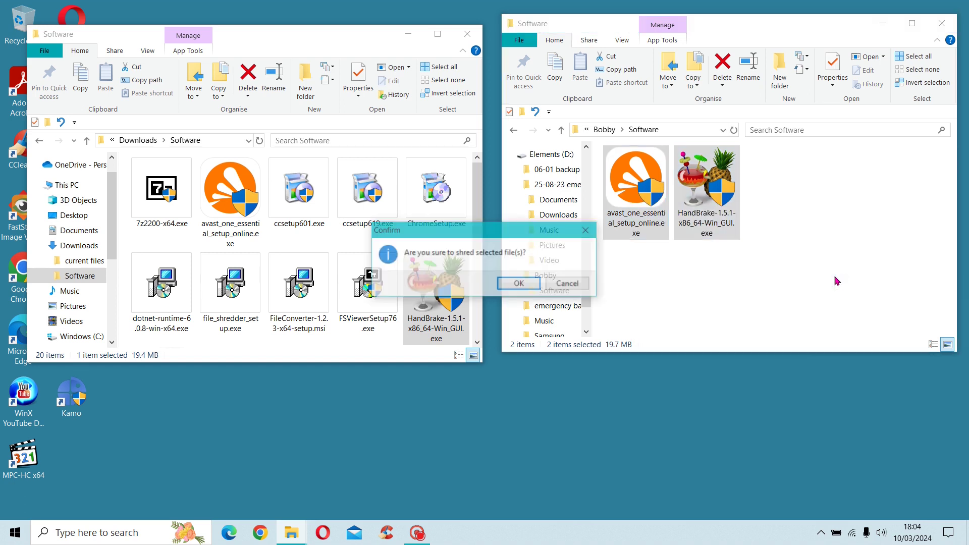
{"action": "left_click", "coordinate": [520, 284]}
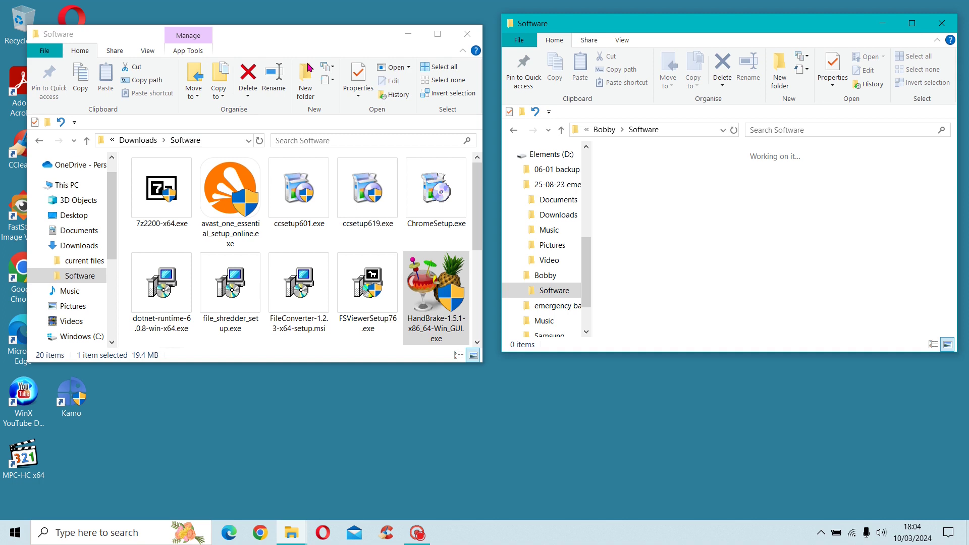
Create a new folder named Test in the Software folder under Downloads.
{"action": "left_click", "coordinate": [305, 80]}
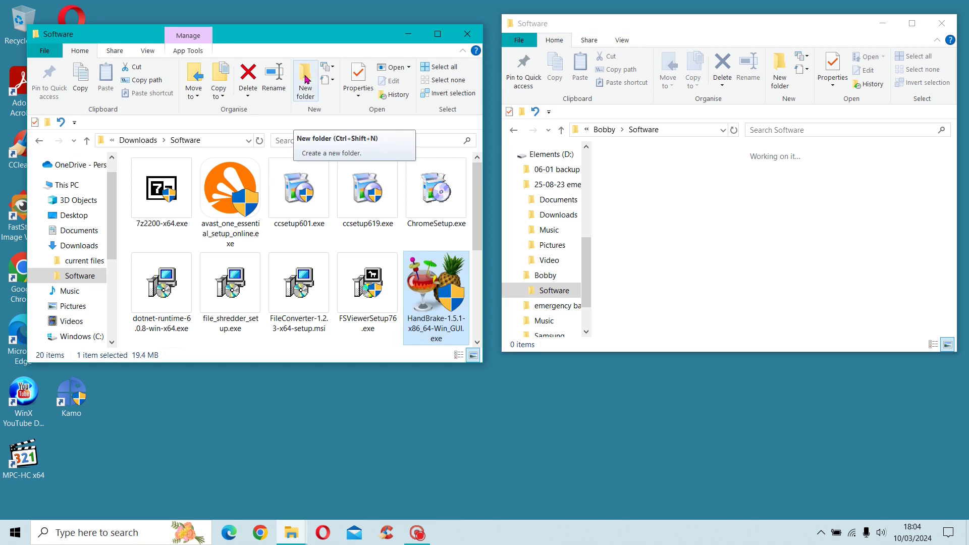
{"action": "left_click", "coordinate": [306, 80]}
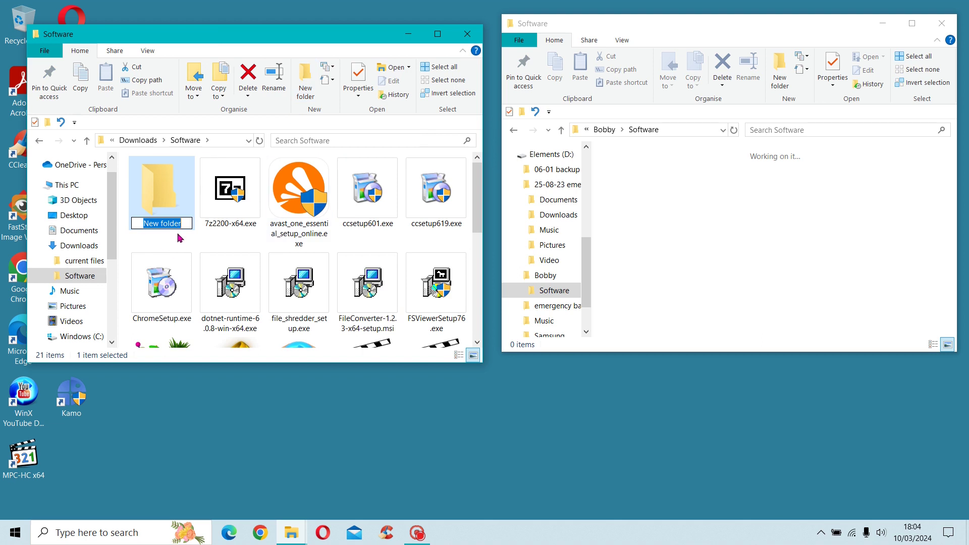
{"action": "type", "text": "Test"}
{"action": "key", "text": "Return"}
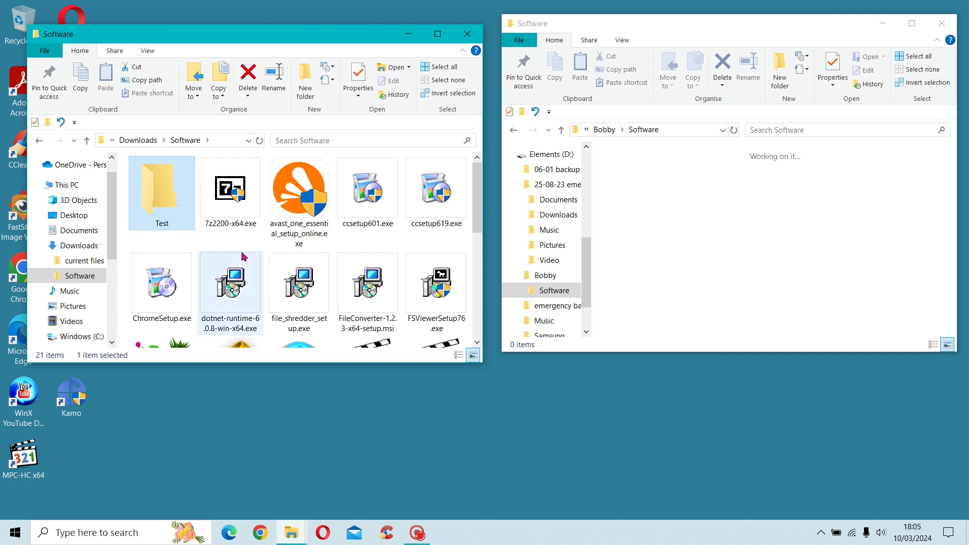
Move avast_one_essential_setup_online.exe and HandBrake-1.5.1-x86_64-Win_GUI.exe into the Test folder within the Downloads Software folder.
{"action": "left_click", "coordinate": [295, 204]}
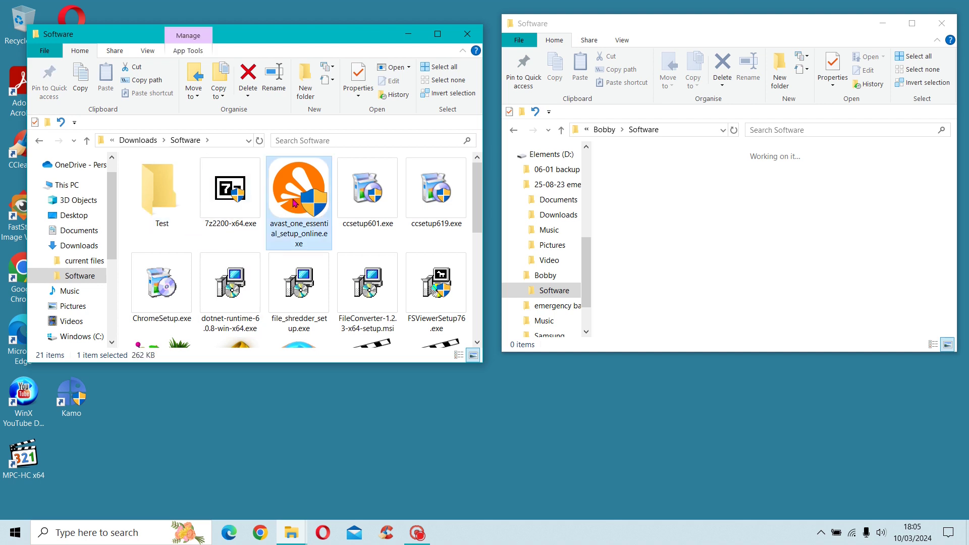
{"action": "left_click_drag", "start_coordinate": [294, 204], "coordinate": [158, 214]}
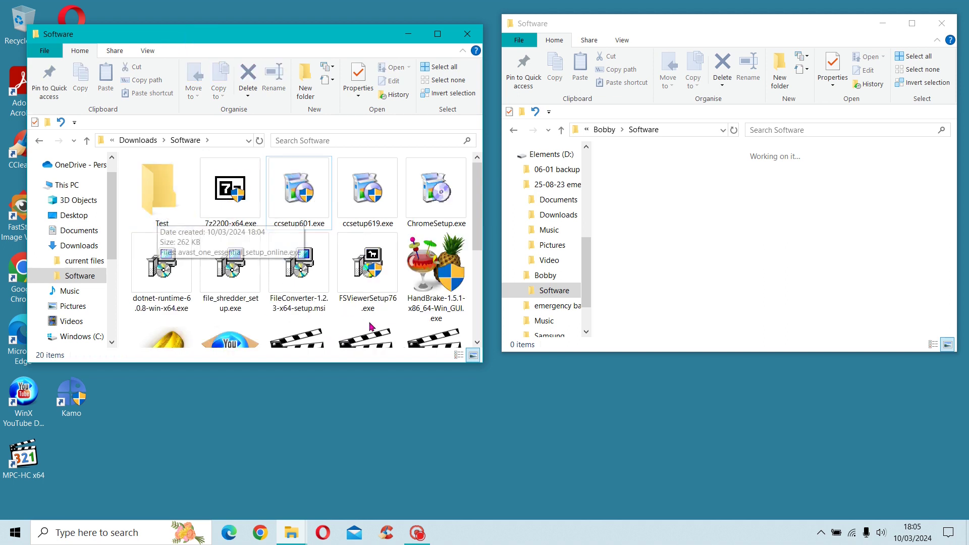
{"action": "left_click", "coordinate": [444, 262]}
{"action": "left_click_drag", "start_coordinate": [444, 262], "coordinate": [173, 223]}
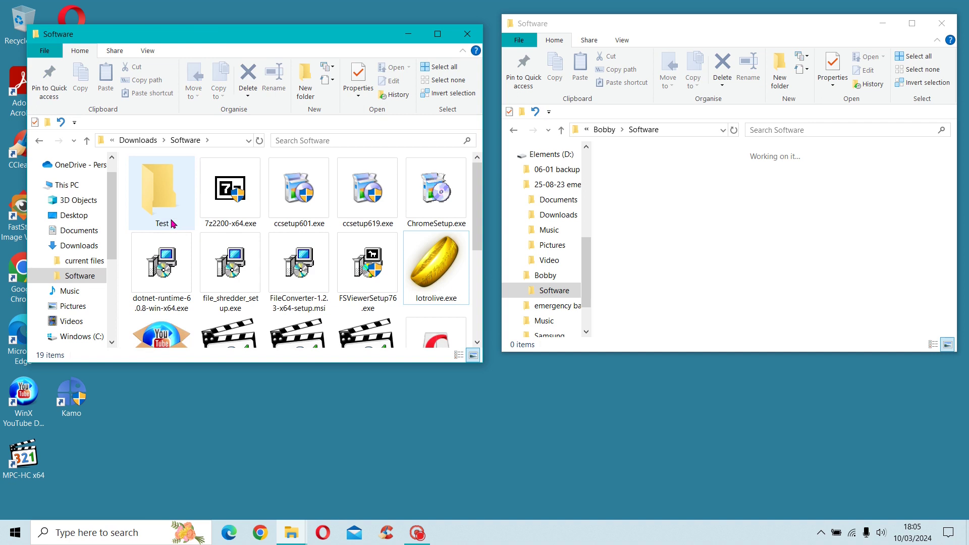
Display the contents of the Downloads Test folder as large icons and return to its parent Software folder.
{"action": "double_click", "coordinate": [171, 222]}
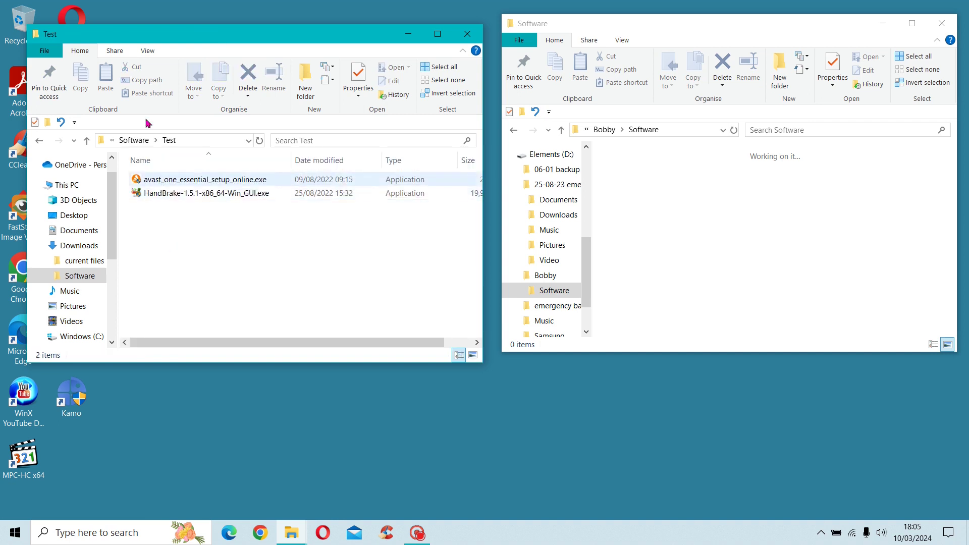
{"action": "left_click", "coordinate": [147, 51]}
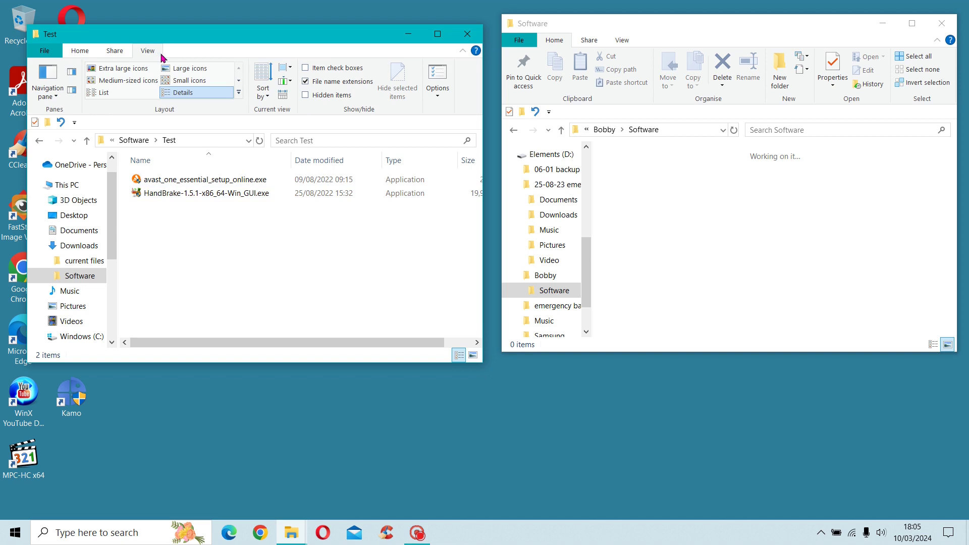
{"action": "left_click", "coordinate": [174, 70]}
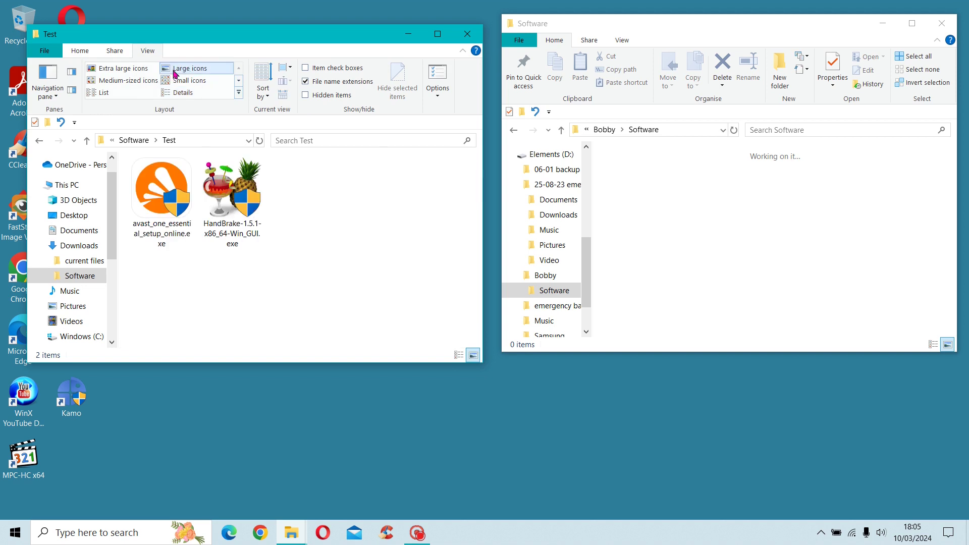
{"action": "left_click", "coordinate": [85, 52]}
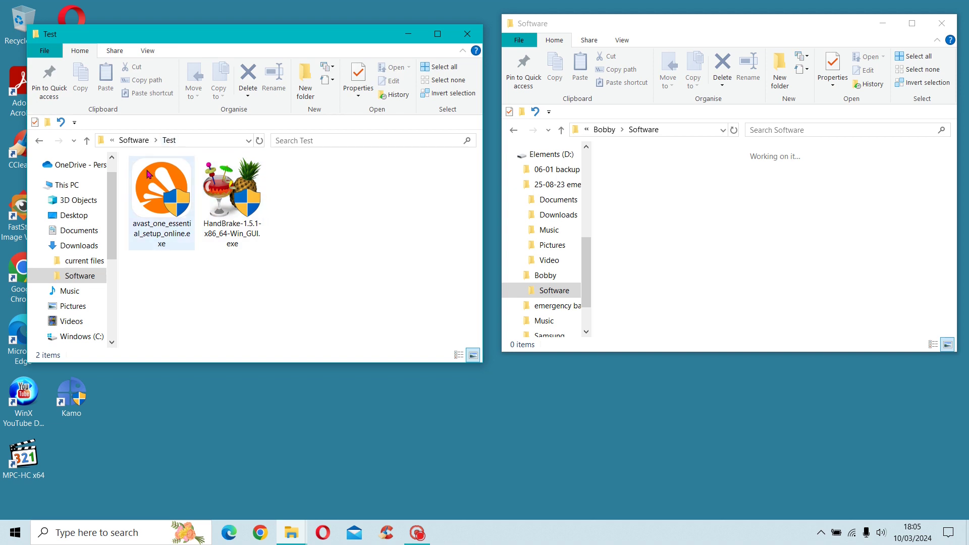
{"action": "left_click", "coordinate": [136, 140]}
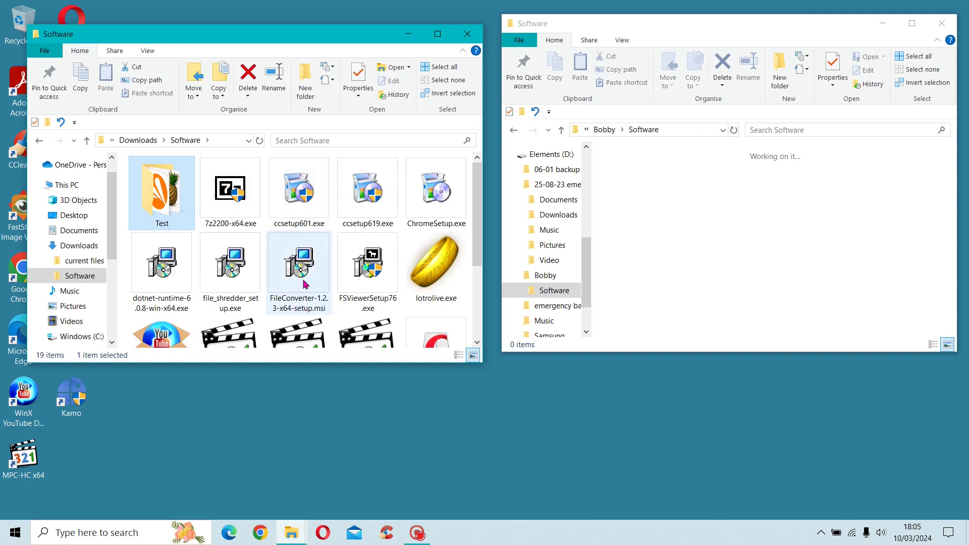
Move lotrolive.exe into Downloads > Software > Test by choosing the destination with Move to, and check the Test folder's contents.
{"action": "mouse_move", "coordinate": [305, 284]}
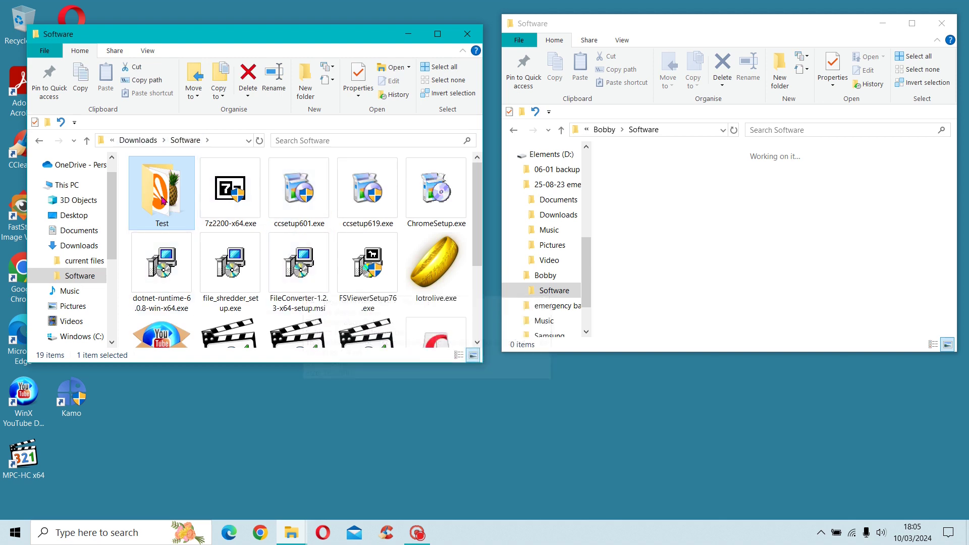
{"action": "mouse_move", "coordinate": [162, 198]}
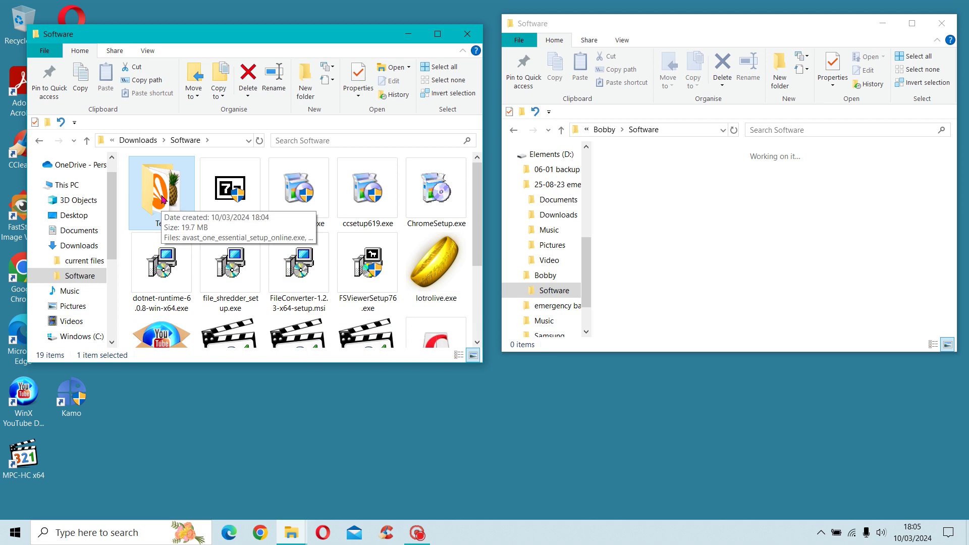
{"action": "left_click", "coordinate": [446, 273]}
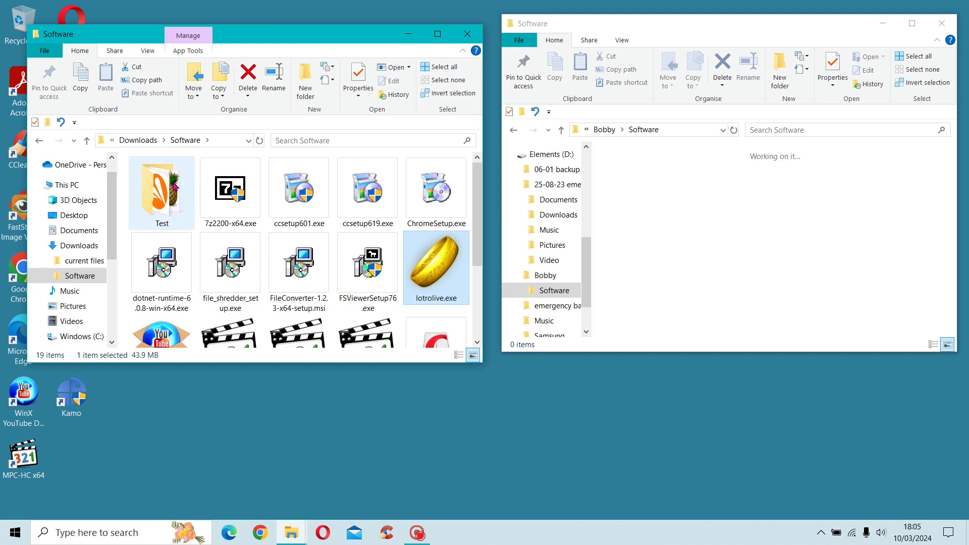
{"action": "left_click", "coordinate": [196, 99]}
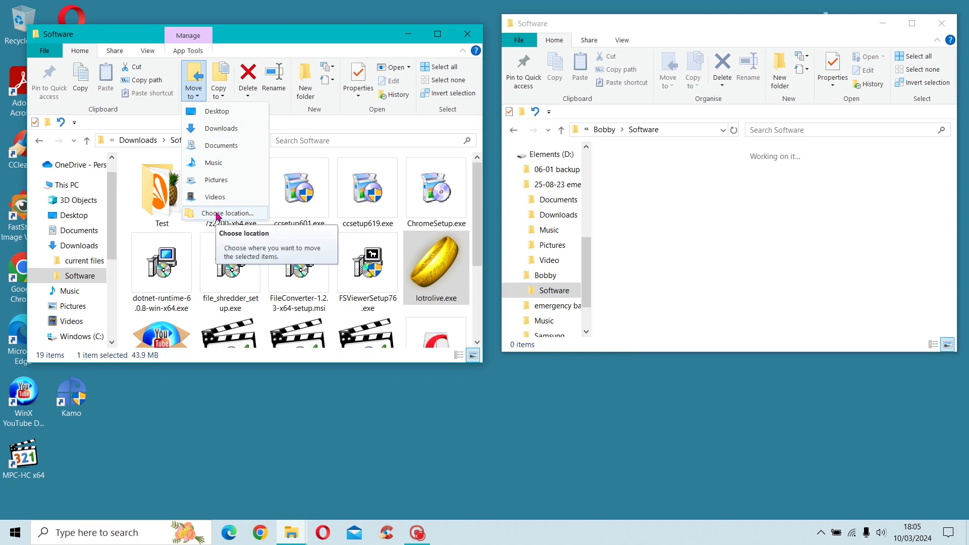
{"action": "left_click", "coordinate": [218, 215]}
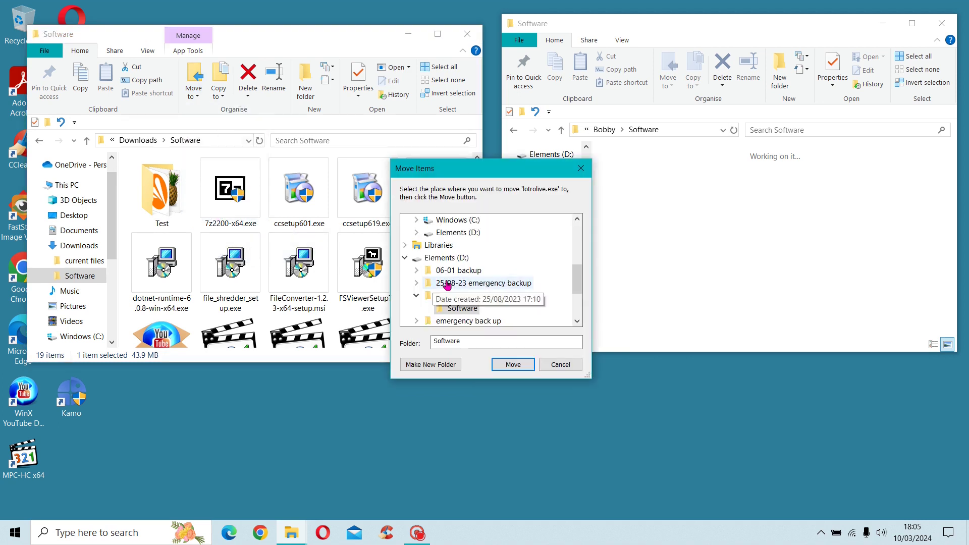
{"action": "left_click", "coordinate": [578, 237]}
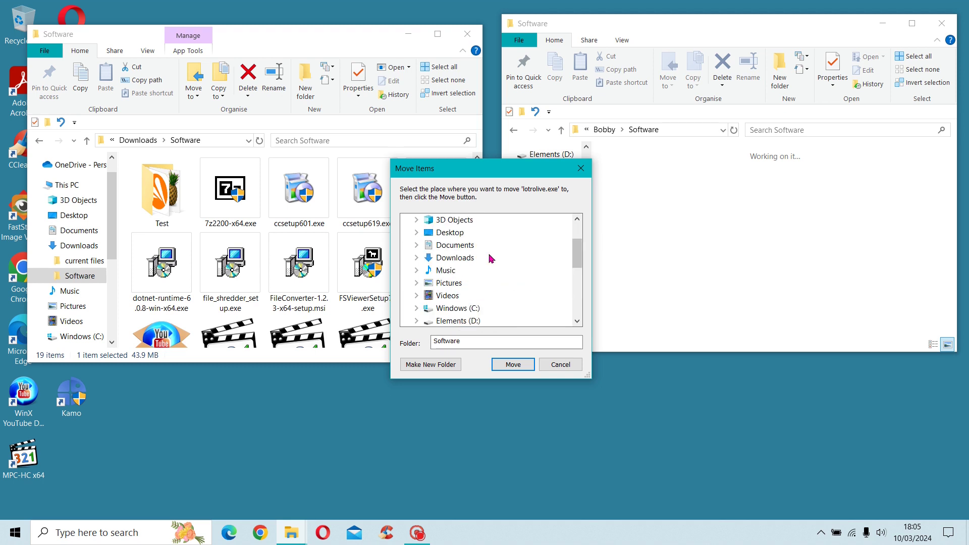
{"action": "left_click", "coordinate": [417, 258]}
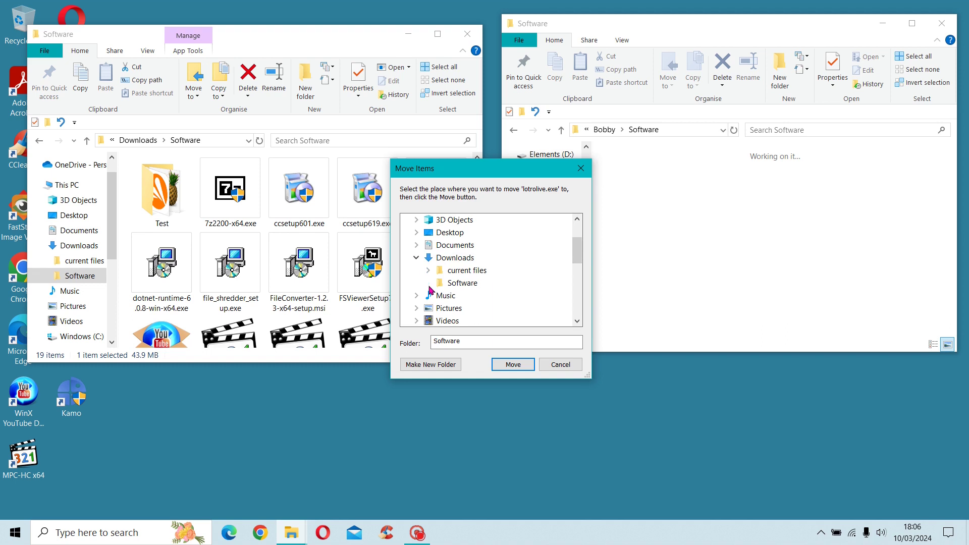
{"action": "left_click", "coordinate": [428, 283]}
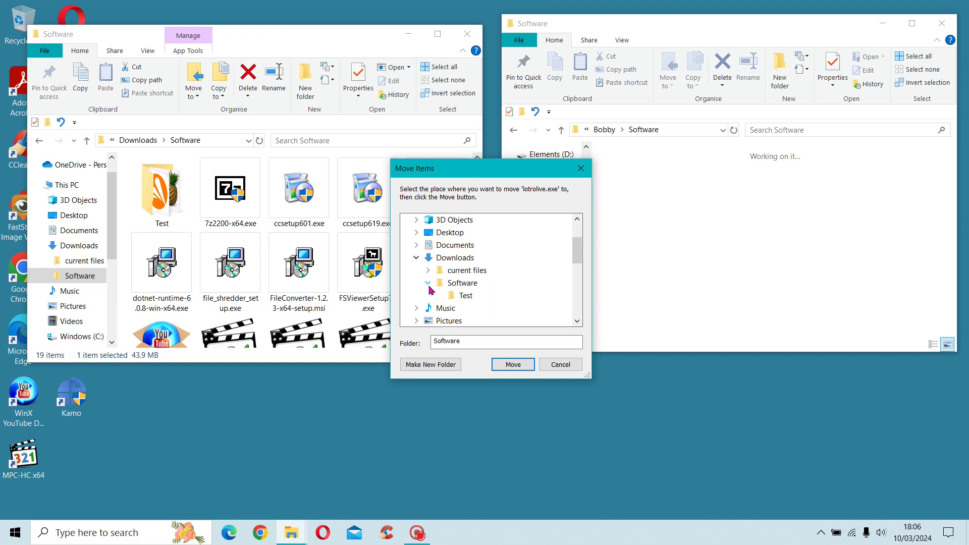
{"action": "left_click", "coordinate": [465, 297]}
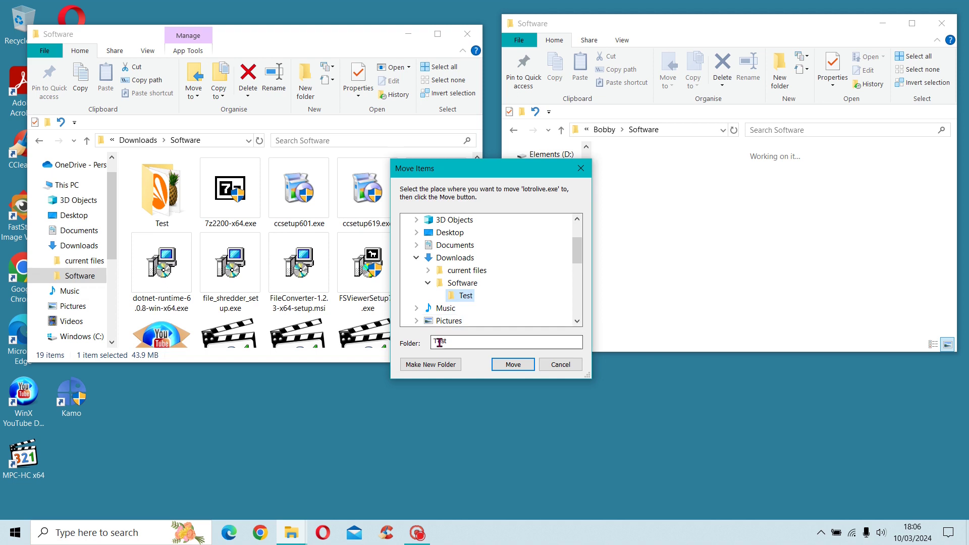
{"action": "left_click", "coordinate": [512, 364]}
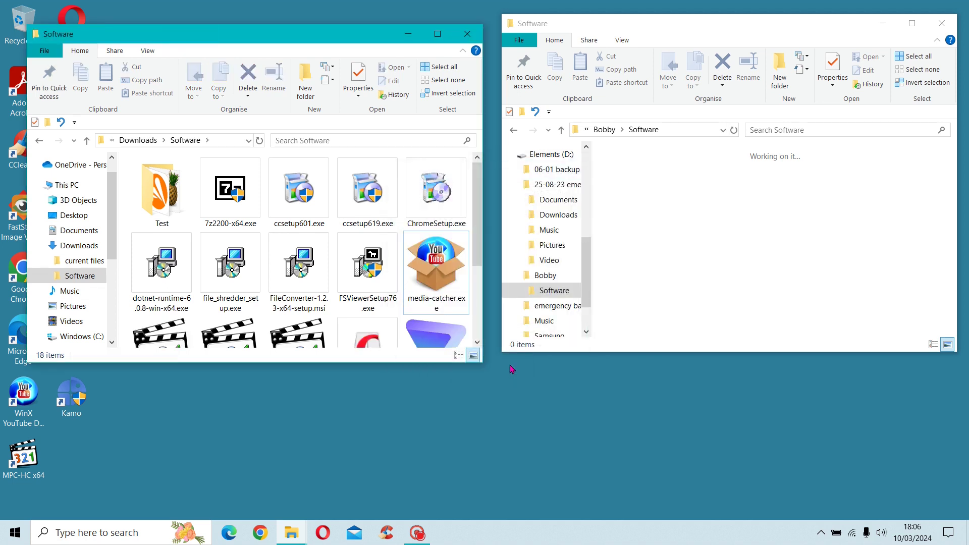
{"action": "double_click", "coordinate": [173, 202]}
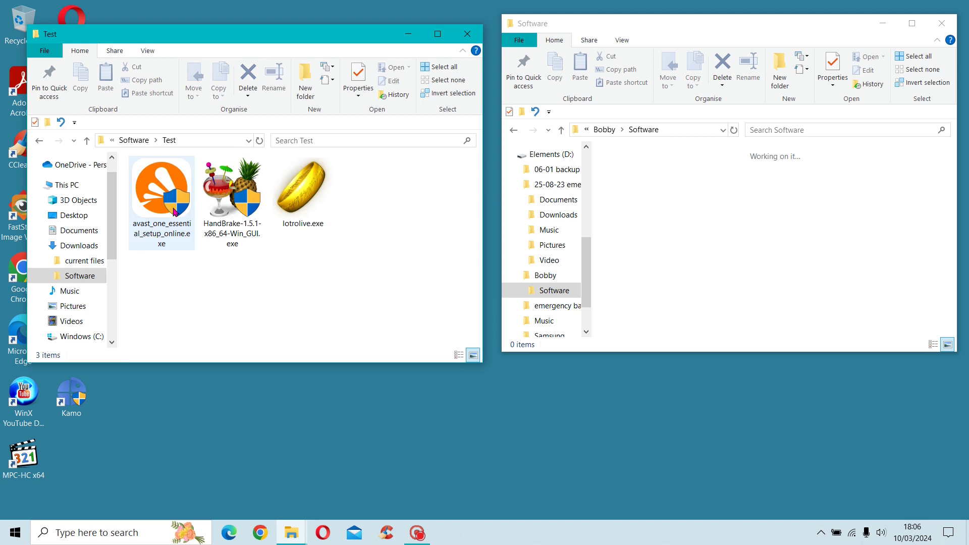
{"action": "mouse_move", "coordinate": [291, 203]}
{"action": "left_click", "coordinate": [142, 144]}
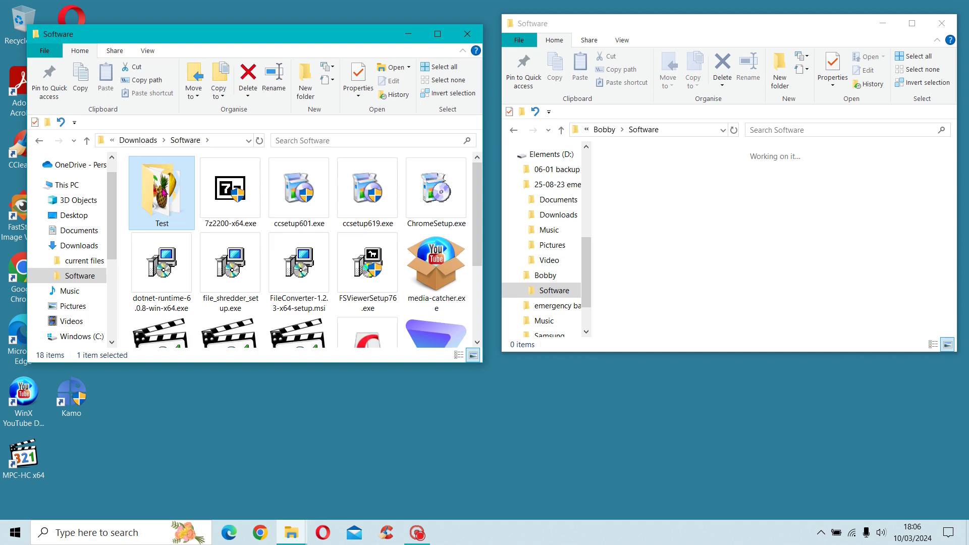
Copy the Test folder from Downloads to the personal folder's Software subfolder on Elements (D:), choosing the destination with Copy to.
{"action": "left_click_drag", "start_coordinate": [166, 193], "coordinate": [690, 232]}
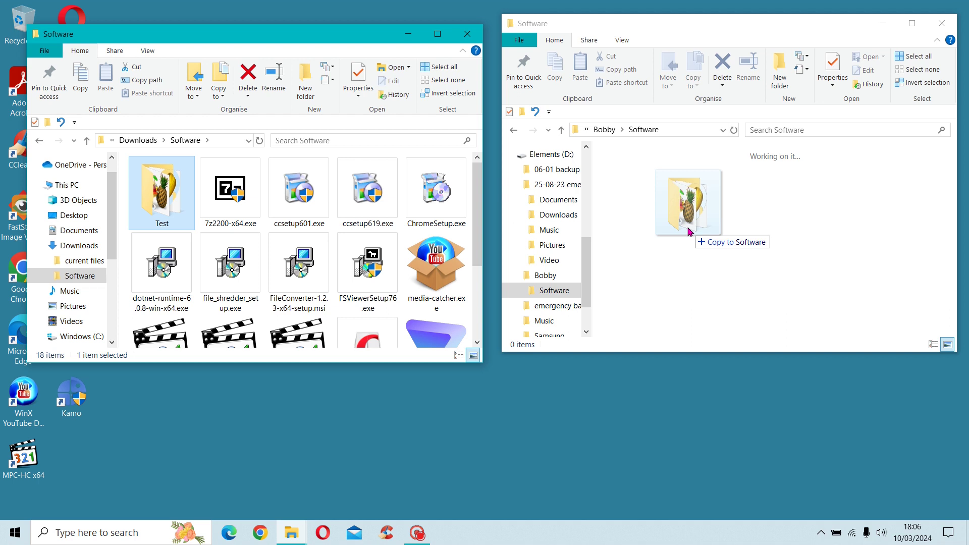
{"action": "left_click_drag", "start_coordinate": [689, 232], "coordinate": [170, 218]}
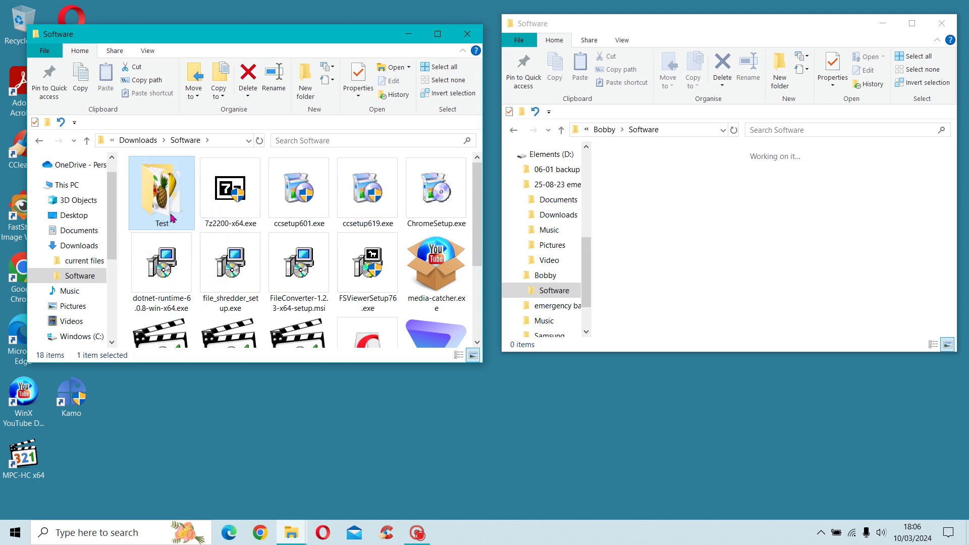
{"action": "left_click", "coordinate": [222, 96]}
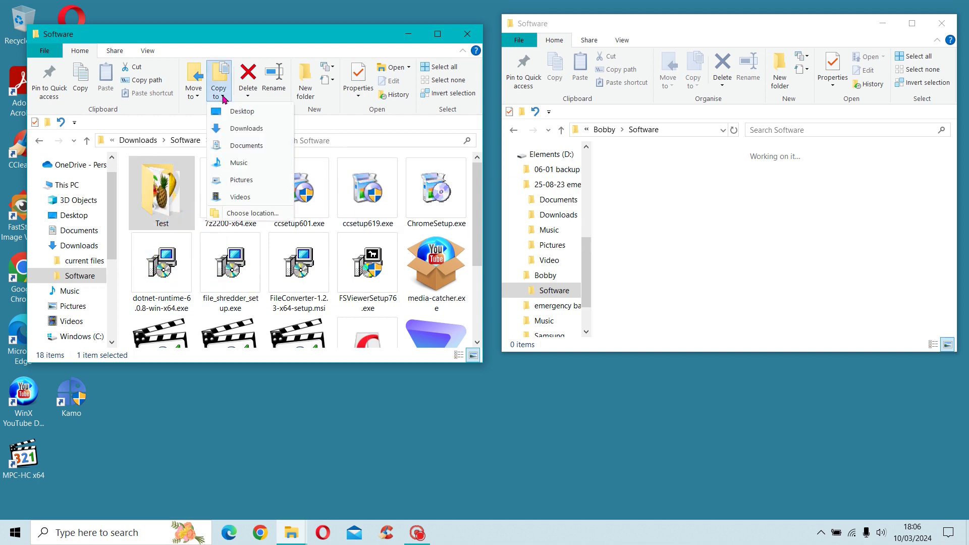
{"action": "left_click", "coordinate": [251, 214]}
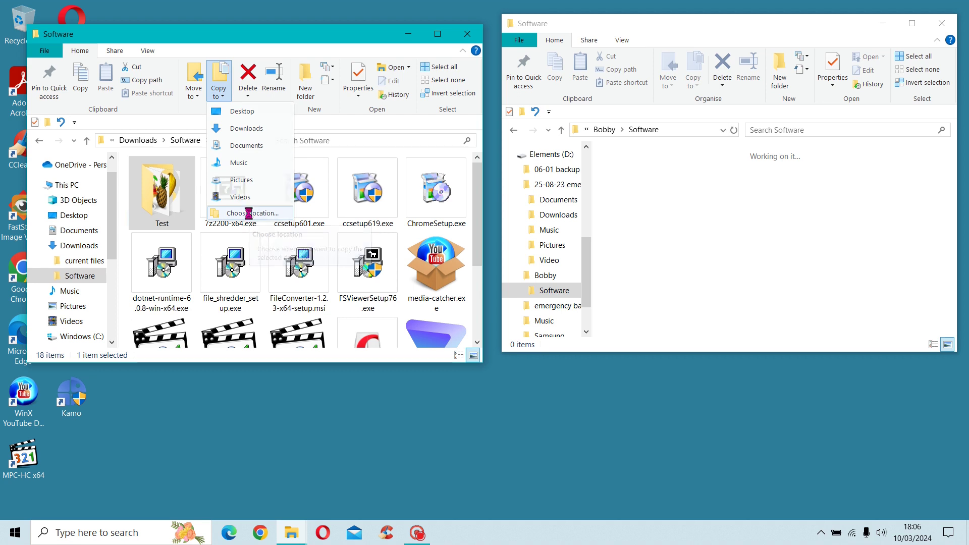
{"action": "left_click", "coordinate": [252, 213]}
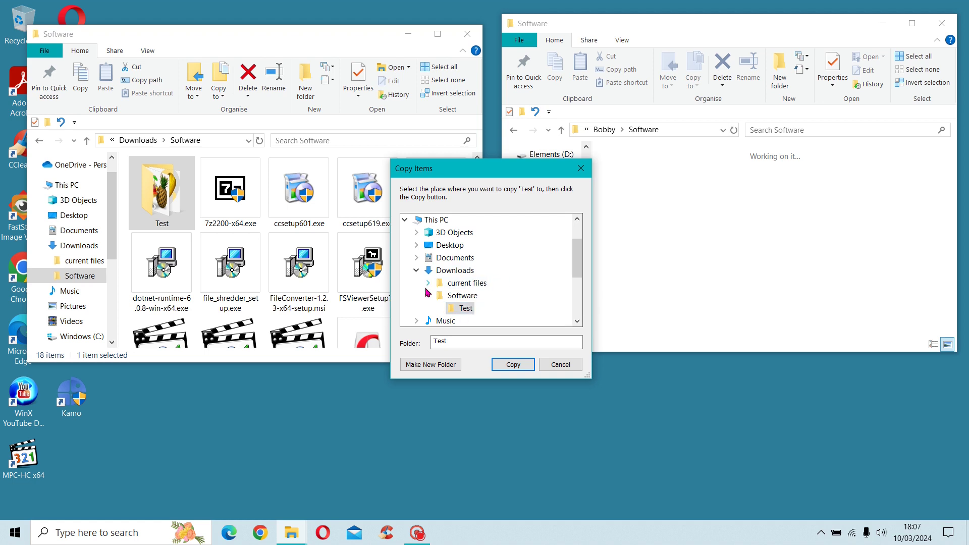
{"action": "left_click", "coordinate": [578, 298]}
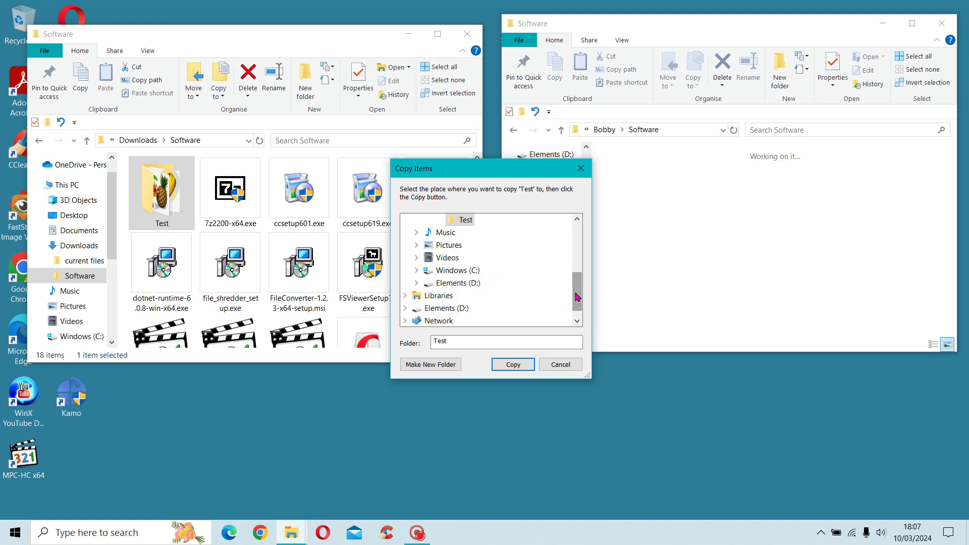
{"action": "left_click", "coordinate": [405, 309]}
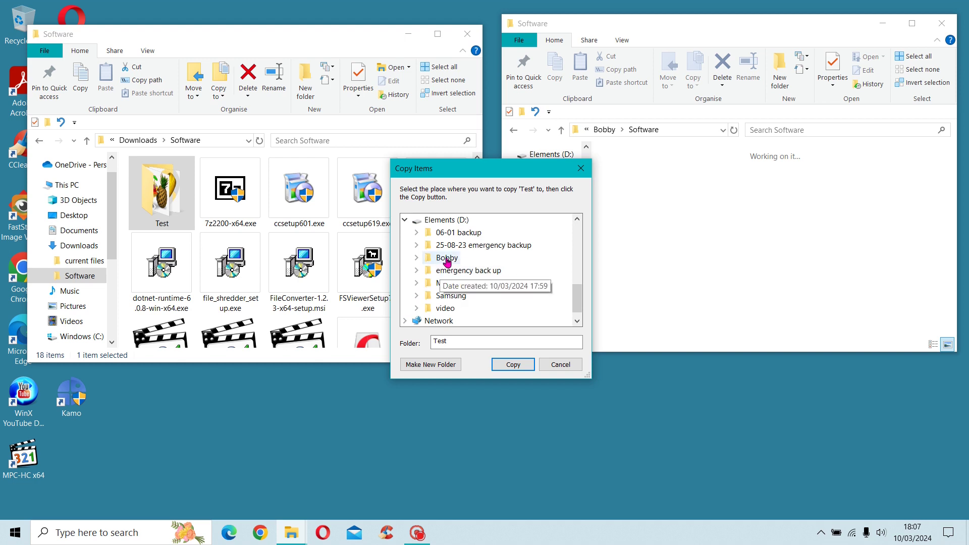
{"action": "left_click", "coordinate": [416, 258]}
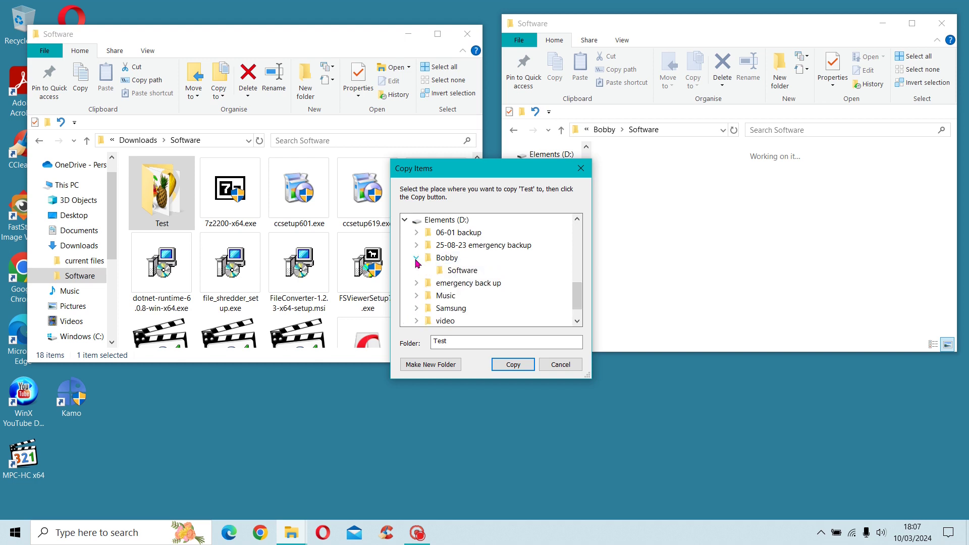
{"action": "left_click", "coordinate": [459, 272]}
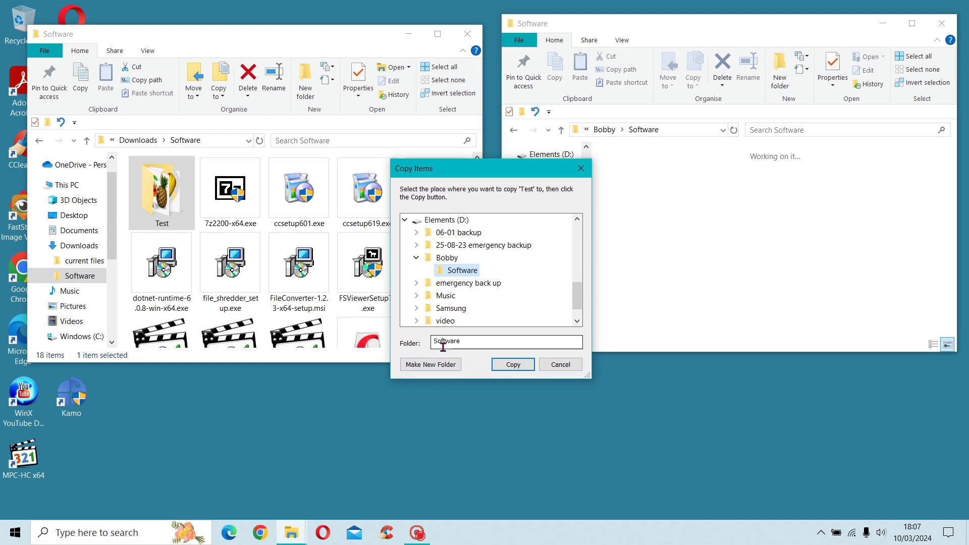
{"action": "left_click", "coordinate": [513, 365]}
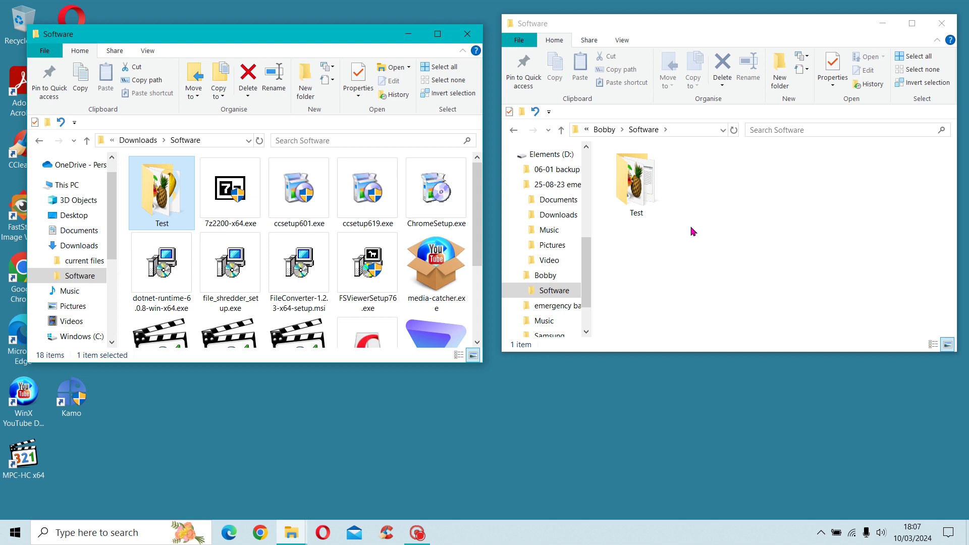
Copy ChromeSetup.exe from the Downloads Software folder to the external drive's Software folder and move that copy into its Test folder.
{"action": "left_click_drag", "start_coordinate": [437, 202], "coordinate": [712, 219]}
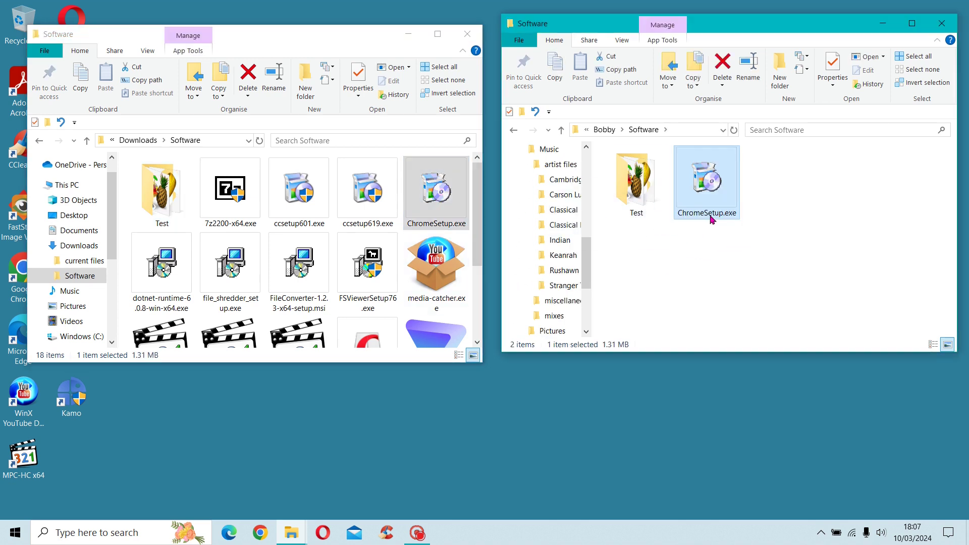
{"action": "left_click_drag", "start_coordinate": [700, 204], "coordinate": [650, 201]}
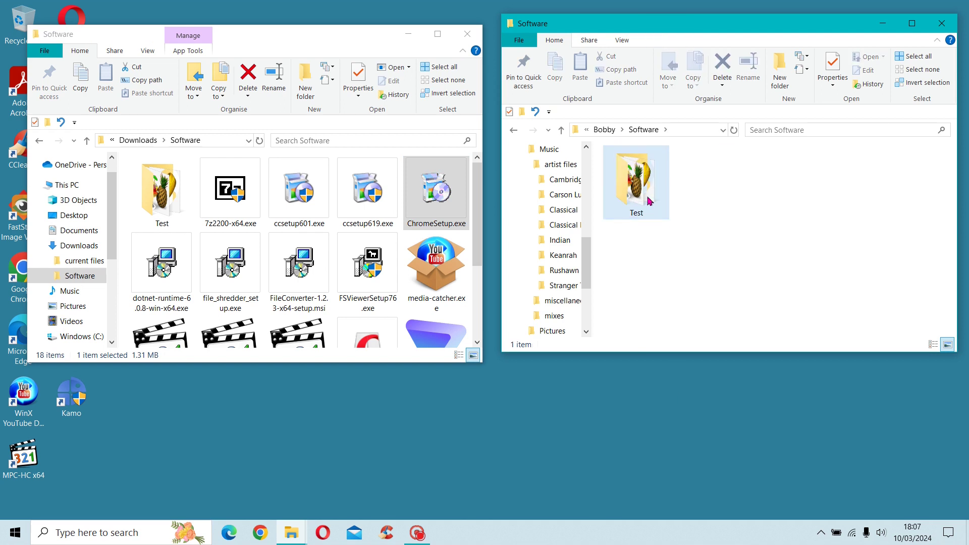
Open the Test folder on the external drive and display its files as large icons.
{"action": "double_click", "coordinate": [650, 201]}
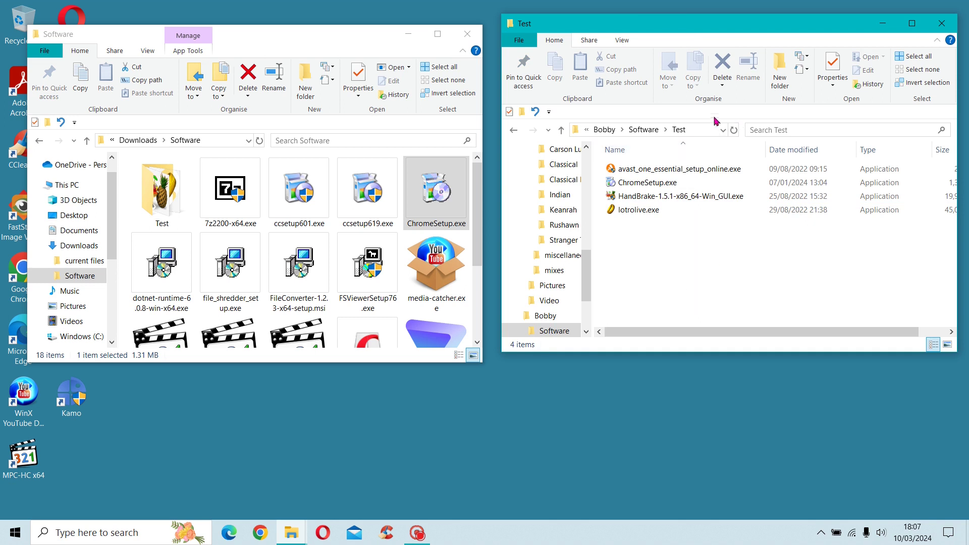
{"action": "left_click", "coordinate": [622, 40]}
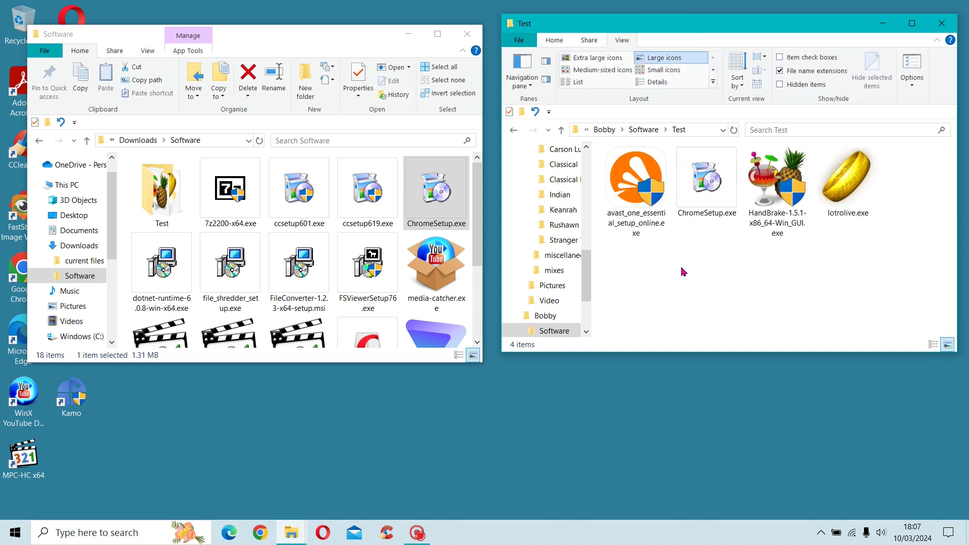
{"action": "left_click", "coordinate": [551, 42]}
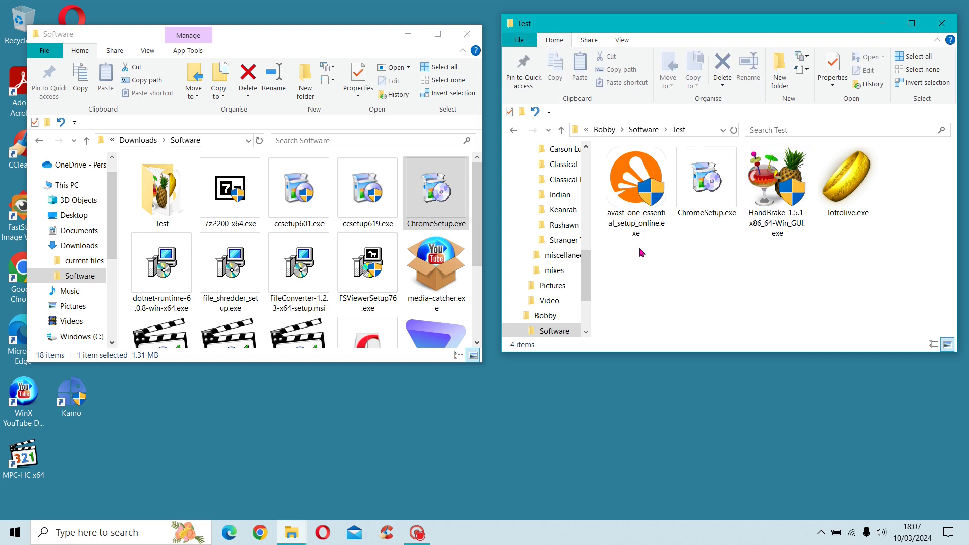
Create a new folder named "test 2" inside the external drive's Test folder.
{"action": "left_click", "coordinate": [783, 81]}
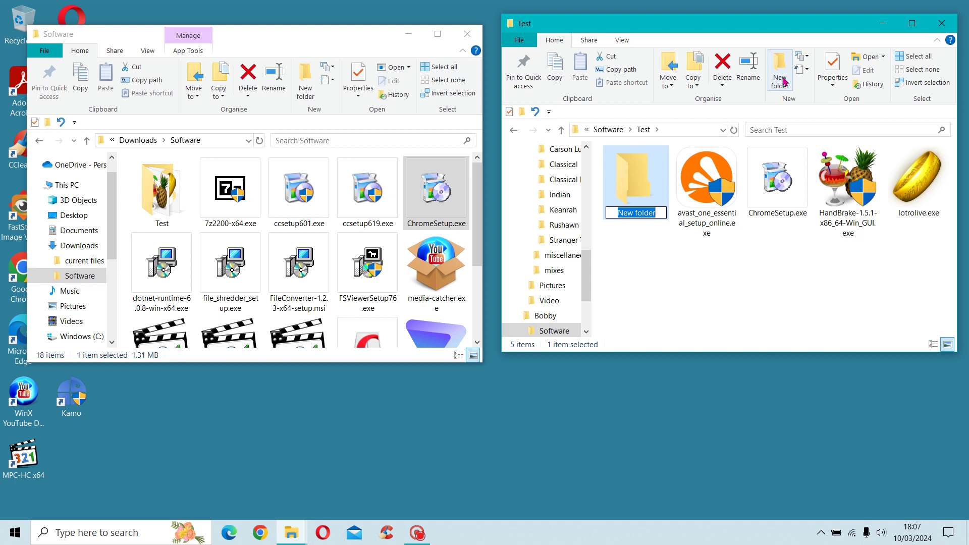
{"action": "type", "text": "test"}
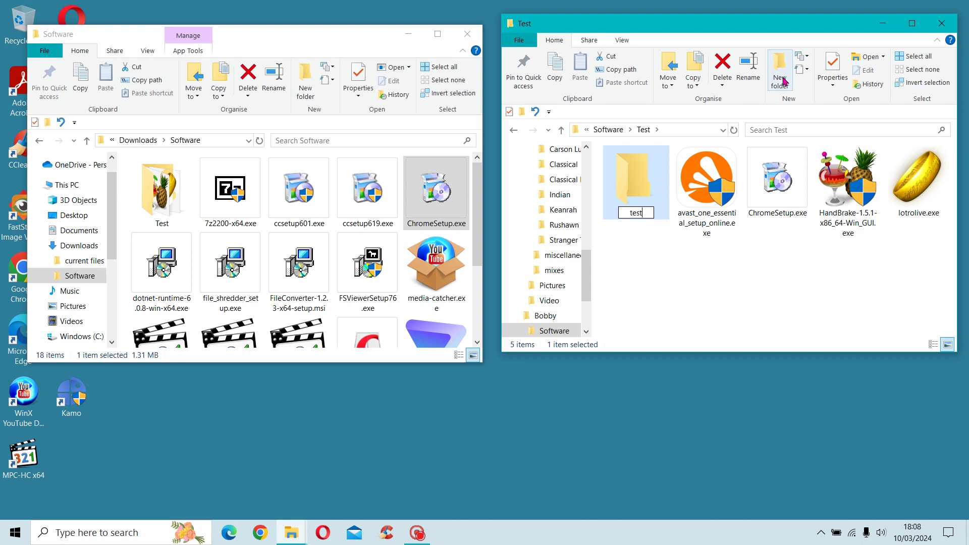
{"action": "type", "text": " 2"}
{"action": "key", "text": "Return"}
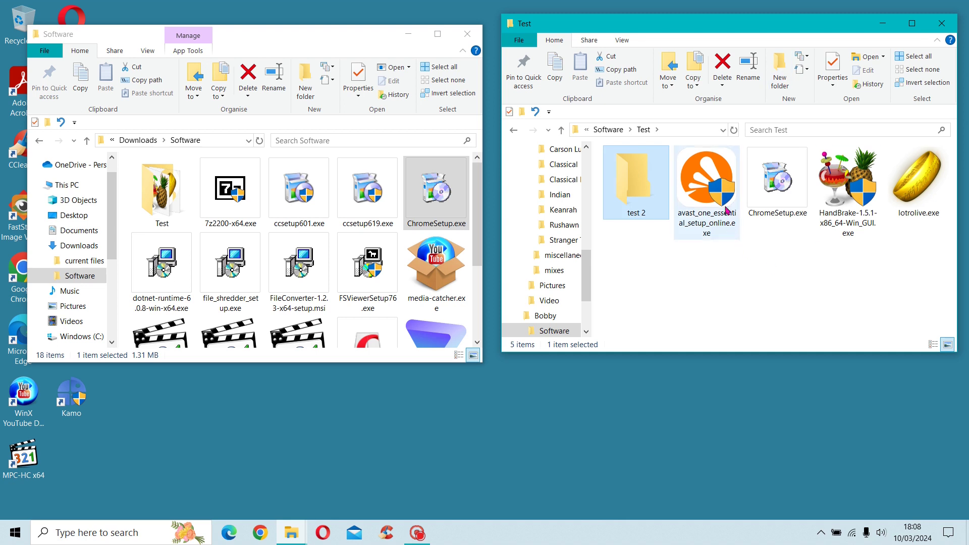
Move avast_one_essential_setup_online.exe into the test 2 folder and open that folder to check its contents.
{"action": "left_click_drag", "start_coordinate": [727, 210], "coordinate": [645, 211]}
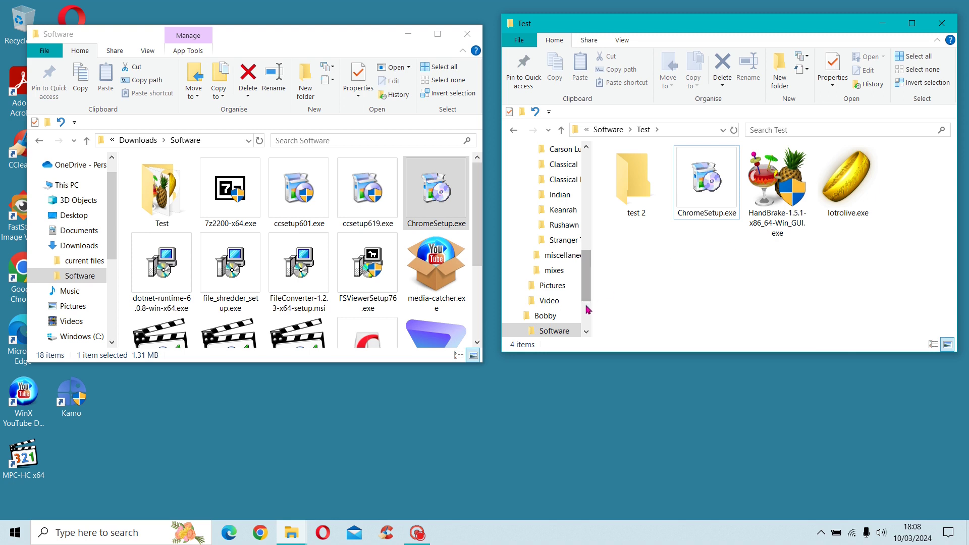
{"action": "scroll", "coordinate": [588, 310], "scroll_direction": "down", "scroll_amount": 2}
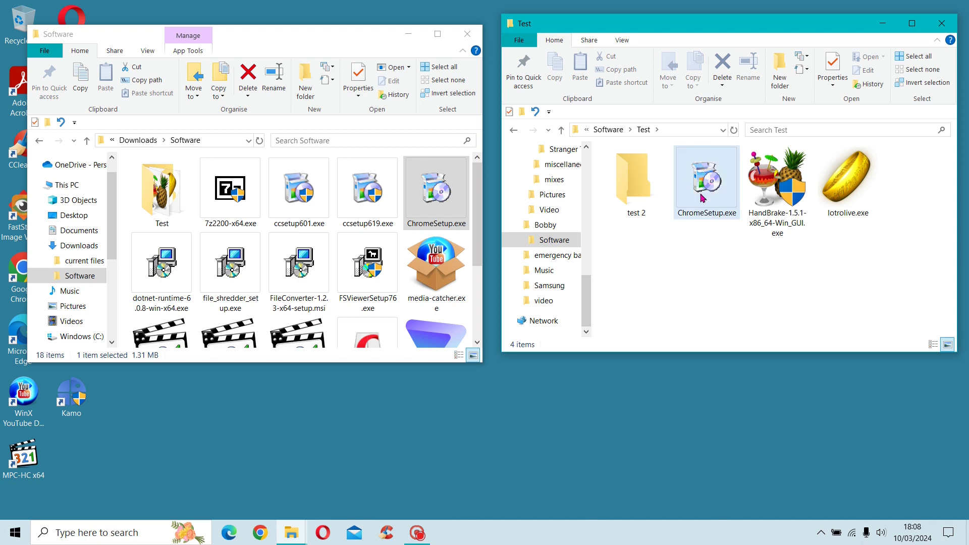
{"action": "mouse_move", "coordinate": [705, 199]}
{"action": "double_click", "coordinate": [649, 181]}
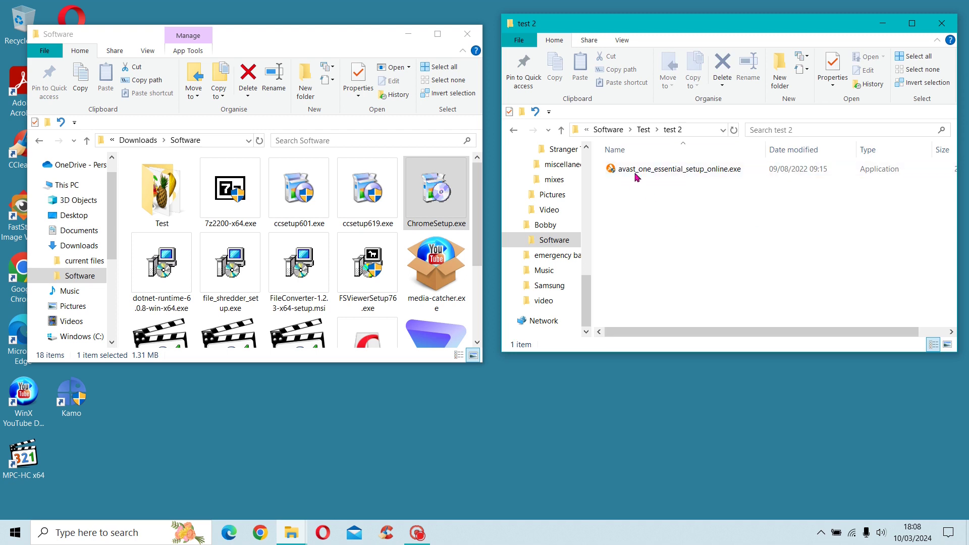
Return to the external drive's Test folder and undo the installer's move and the new folder's renaming.
{"action": "left_click", "coordinate": [649, 132]}
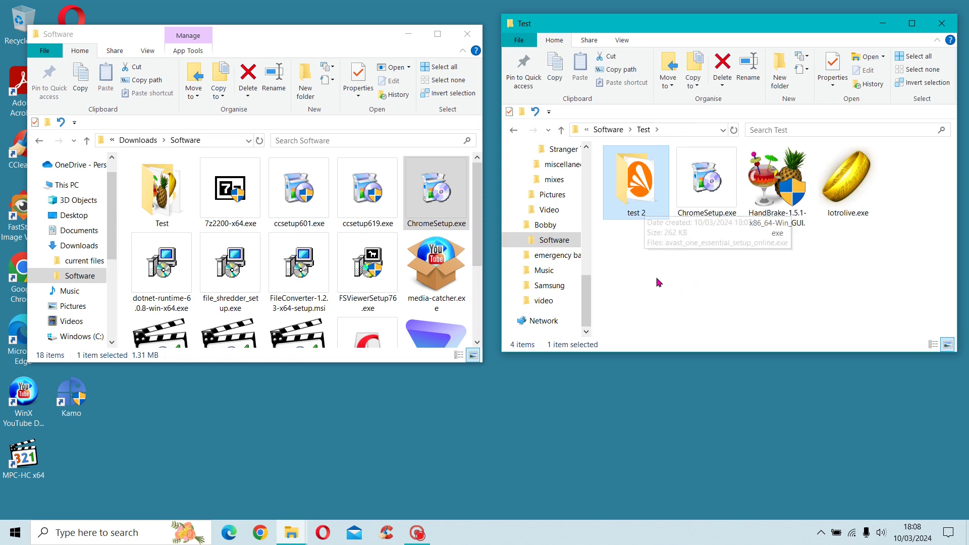
{"action": "left_click", "coordinate": [535, 111]}
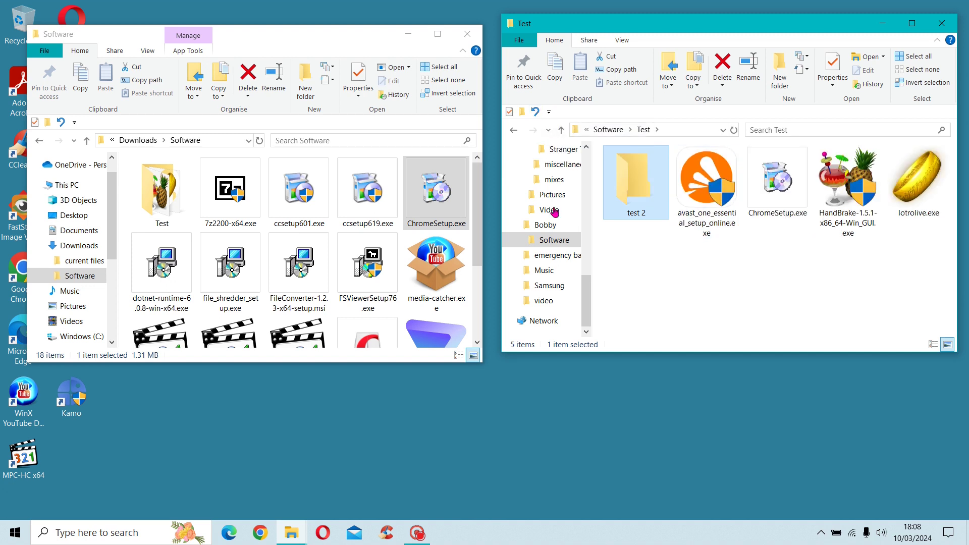
{"action": "left_click", "coordinate": [536, 111]}
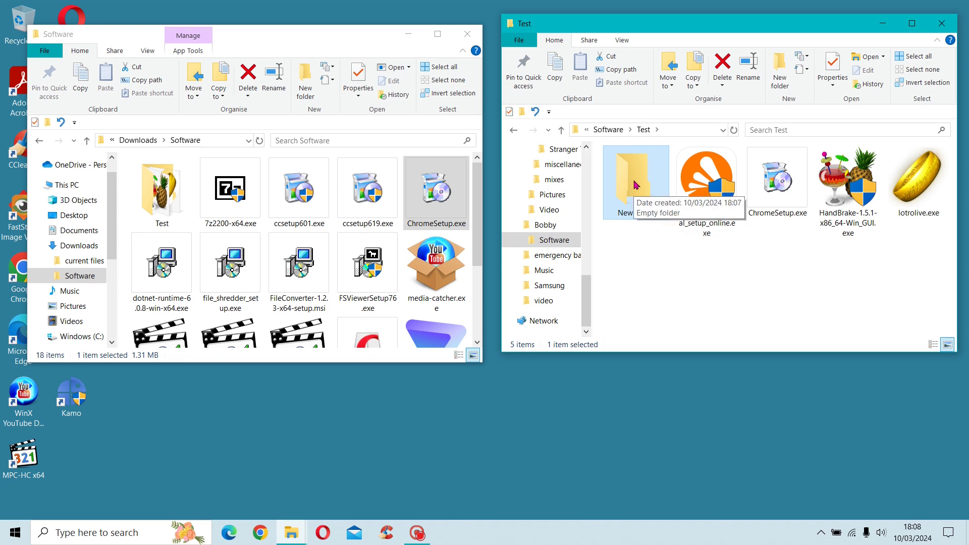
Rename the new folder in the external drive's Test folder as "testicle".
{"action": "left_click", "coordinate": [749, 74]}
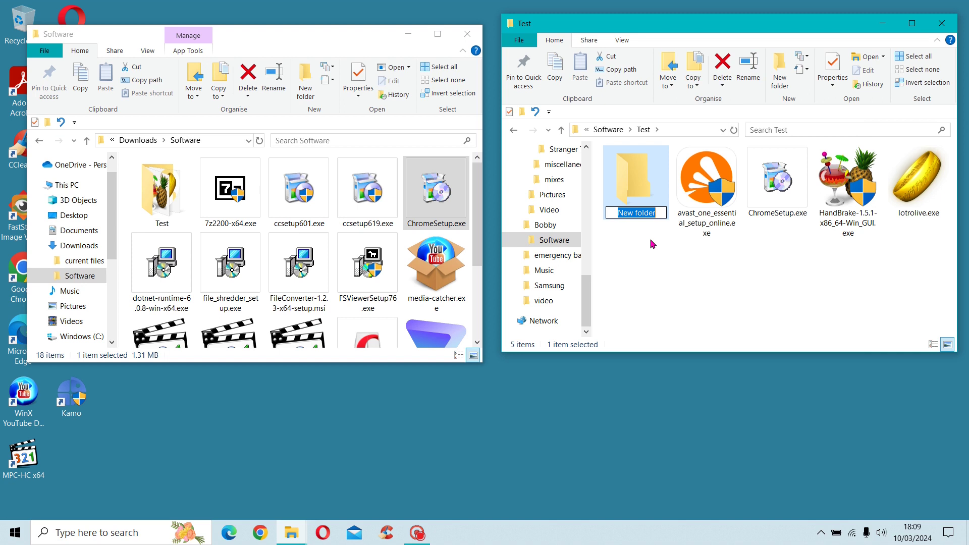
{"action": "type", "text": "test"}
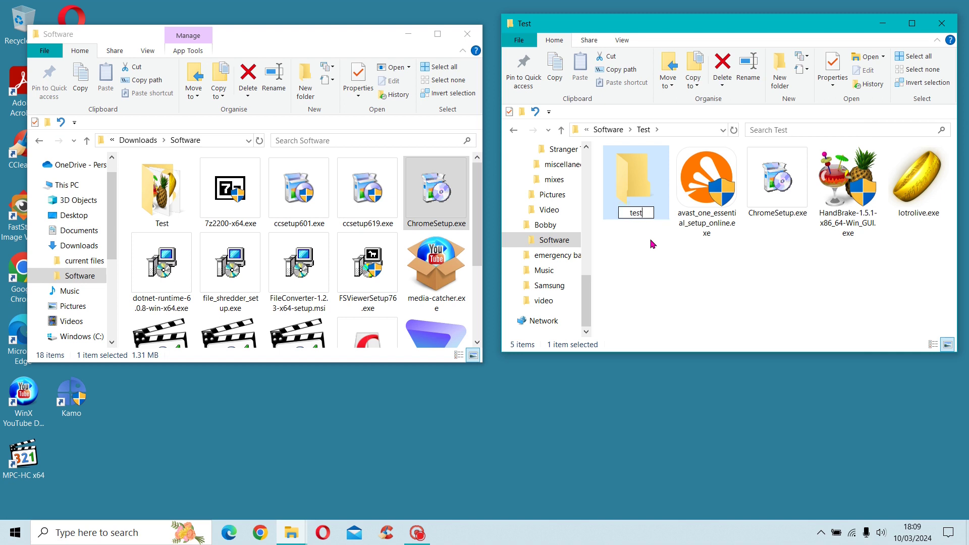
{"action": "type", "text": "icle"}
{"action": "key", "text": "Return"}
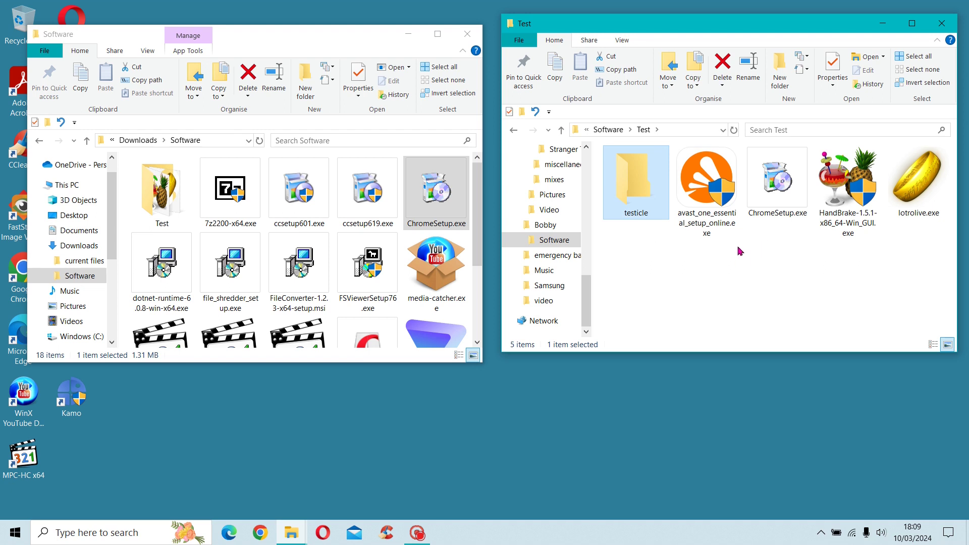
{"action": "left_click", "coordinate": [697, 89]}
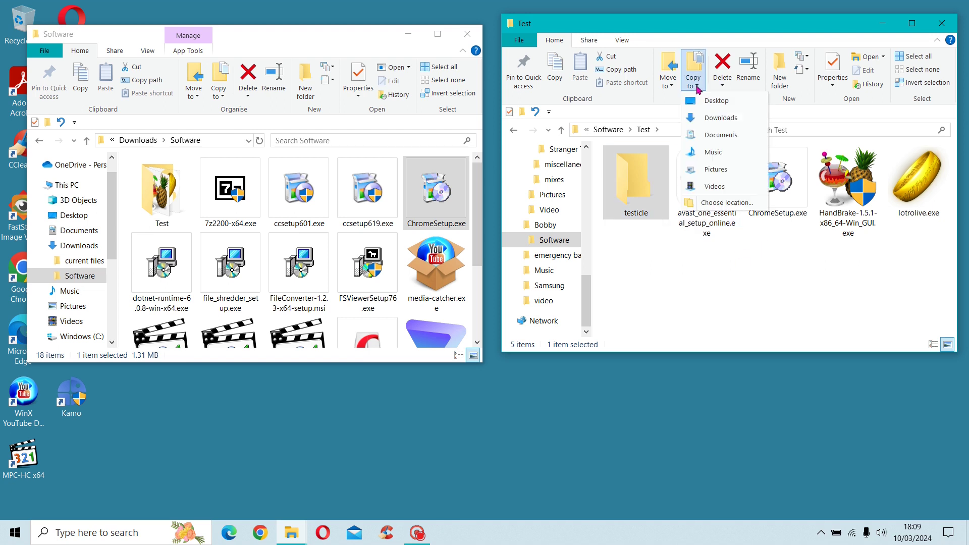
{"action": "left_click", "coordinate": [672, 91]}
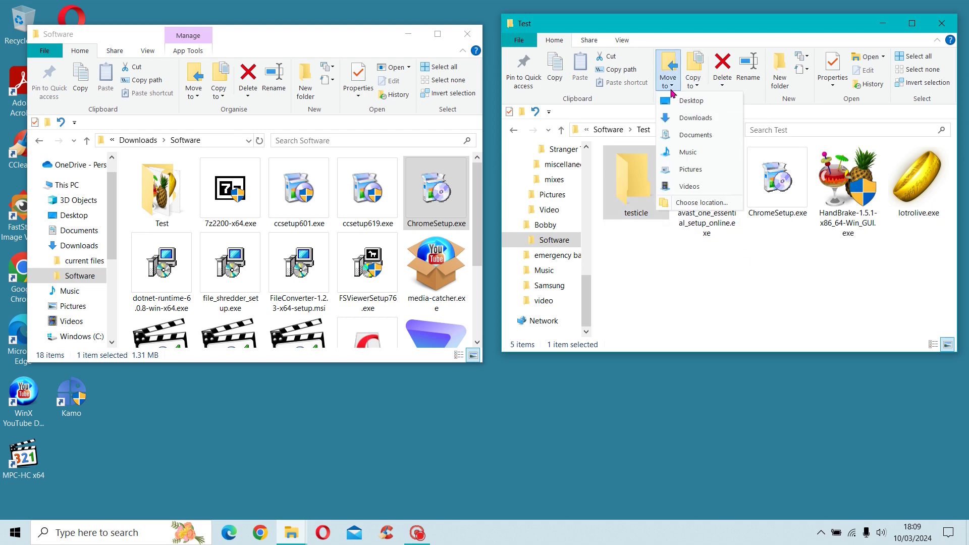
{"action": "left_click", "coordinate": [690, 204]}
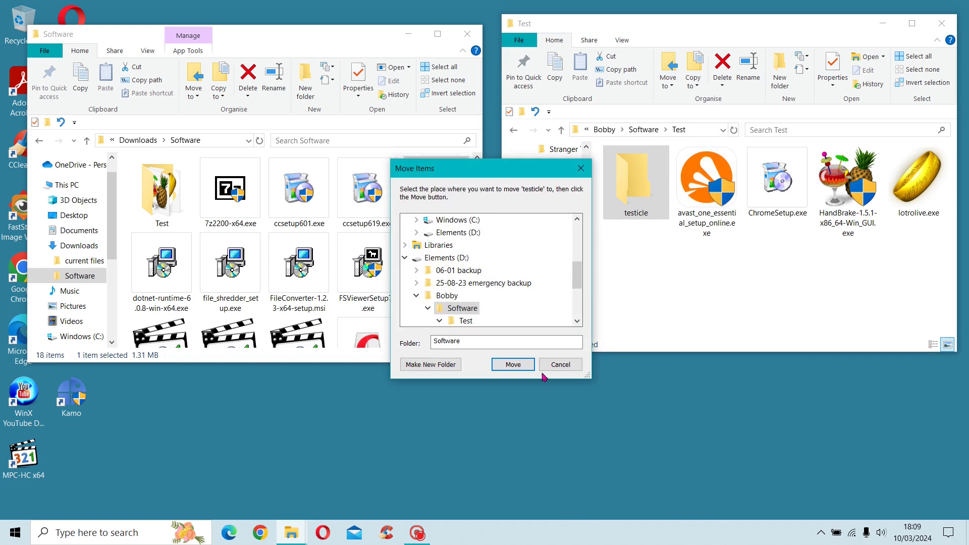
{"action": "left_click", "coordinate": [561, 365]}
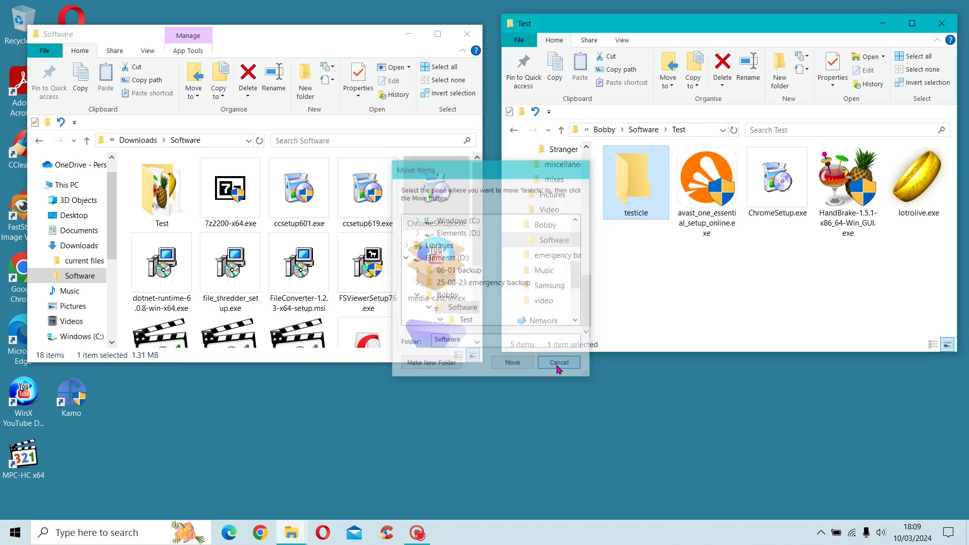
Move the Avast, ChromeSetup, HandBrake and lotrolive installers into the testicle subfolder, choosing the destination with Move to.
{"action": "left_click", "coordinate": [727, 220]}
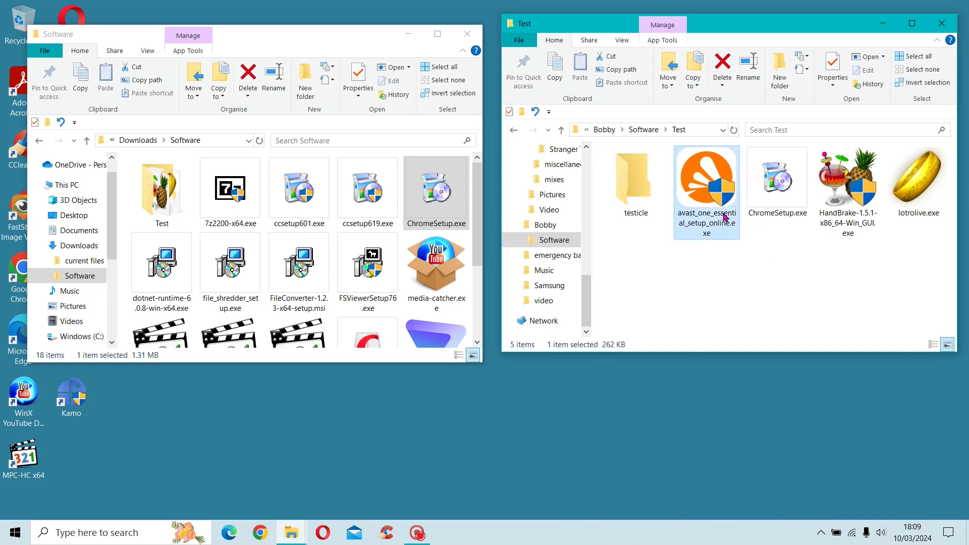
{"action": "left_click", "coordinate": [906, 197], "text": "shift"}
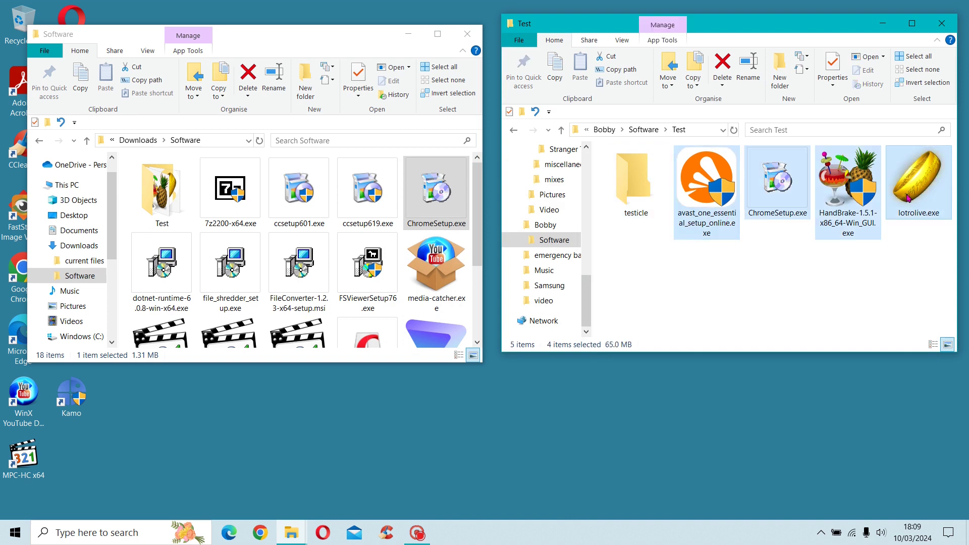
{"action": "left_click", "coordinate": [671, 86]}
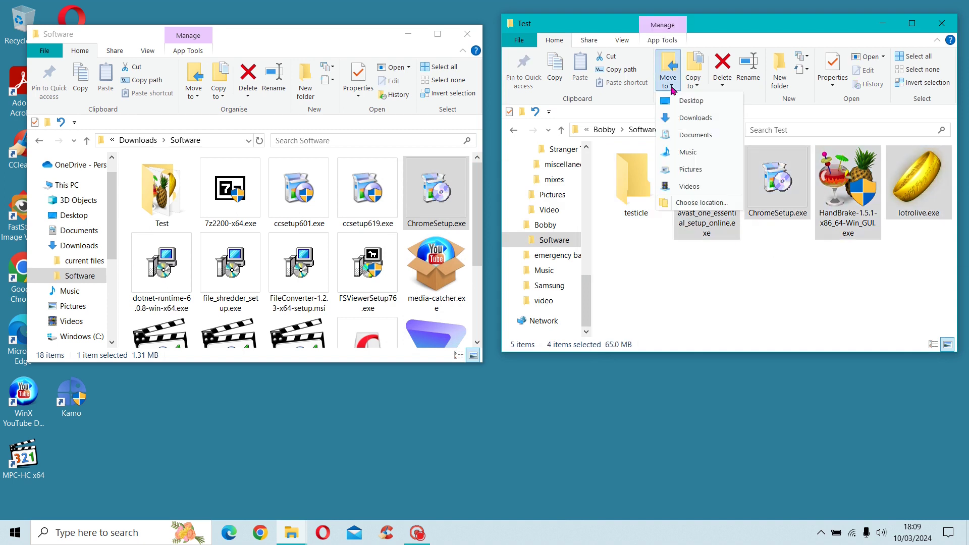
{"action": "left_click", "coordinate": [689, 203]}
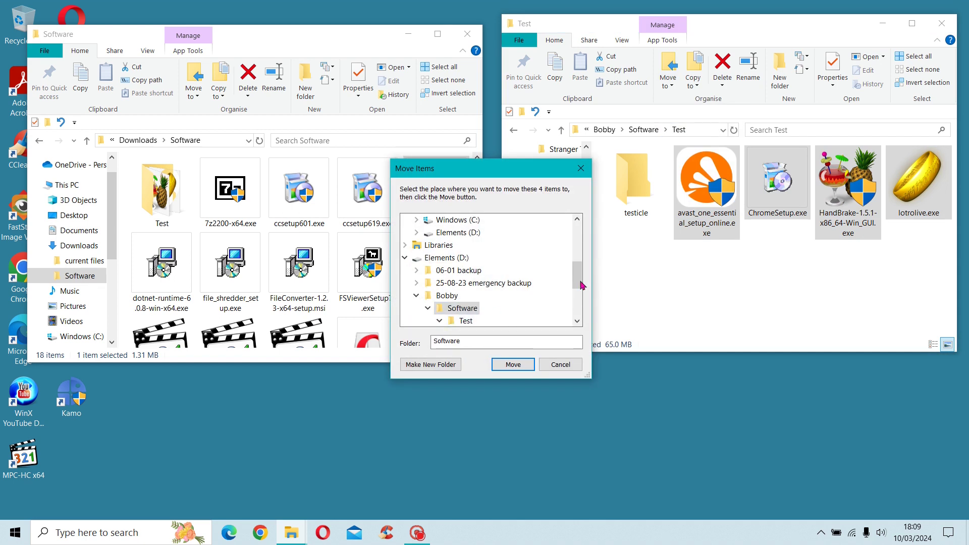
{"action": "left_click_drag", "start_coordinate": [577, 280], "coordinate": [577, 298]}
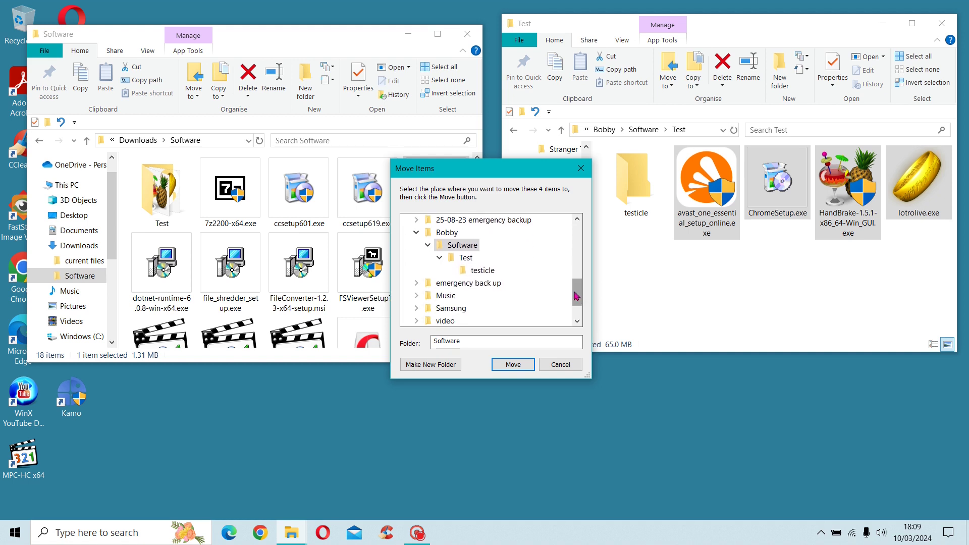
{"action": "left_click", "coordinate": [480, 273]}
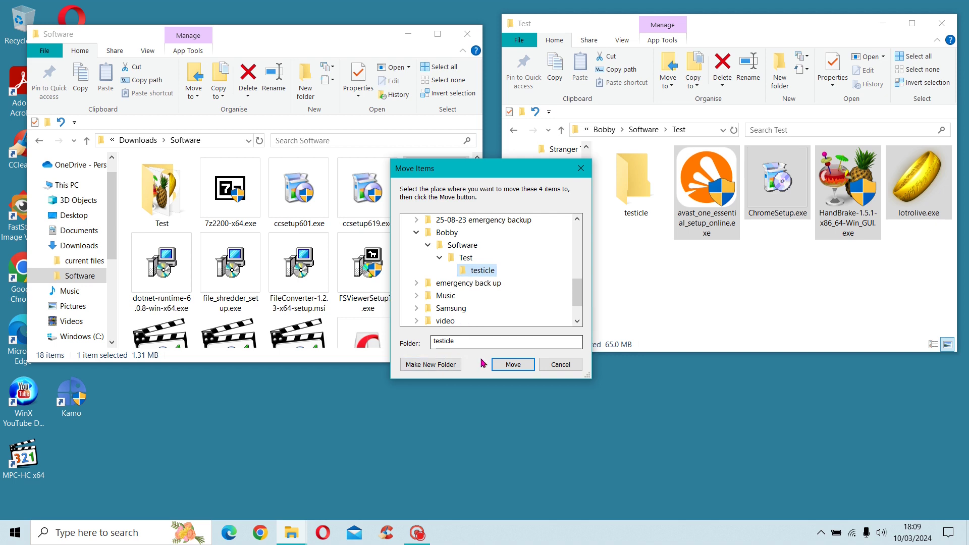
{"action": "left_click", "coordinate": [513, 365]}
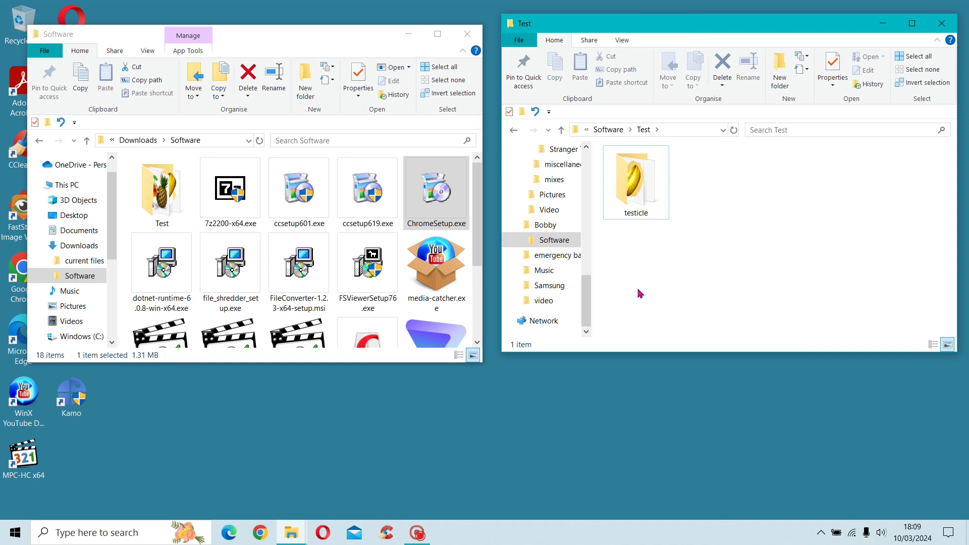
Move all three installers out of the Downloads > Software > Test folder back into its parent Software folder.
{"action": "left_click", "coordinate": [163, 209]}
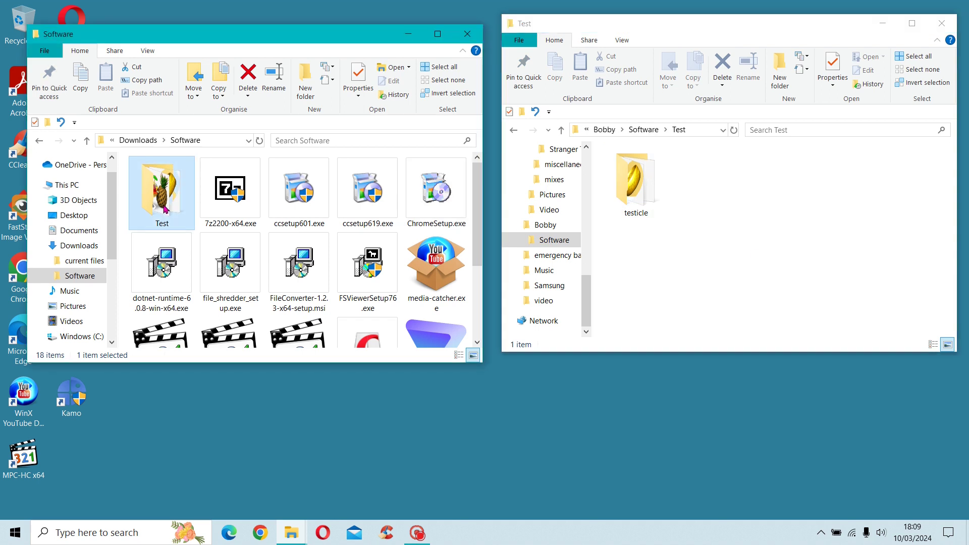
{"action": "mouse_move", "coordinate": [164, 209]}
{"action": "left_mouse_down"}
{"action": "mouse_move", "coordinate": [708, 204]}
{"action": "mouse_move", "coordinate": [156, 217]}
{"action": "mouse_move", "coordinate": [162, 223]}
{"action": "left_mouse_up"}
{"action": "double_click", "coordinate": [162, 224]}
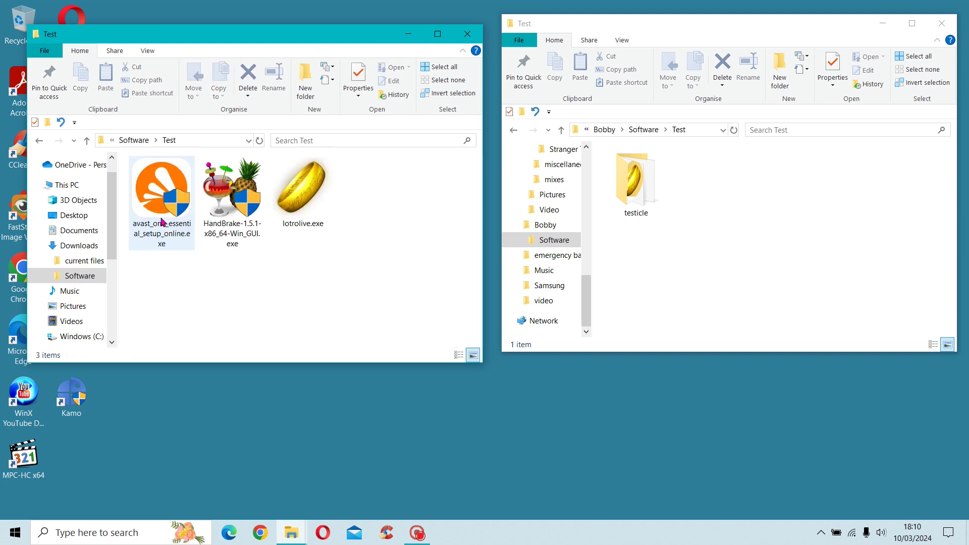
{"action": "left_click", "coordinate": [185, 192]}
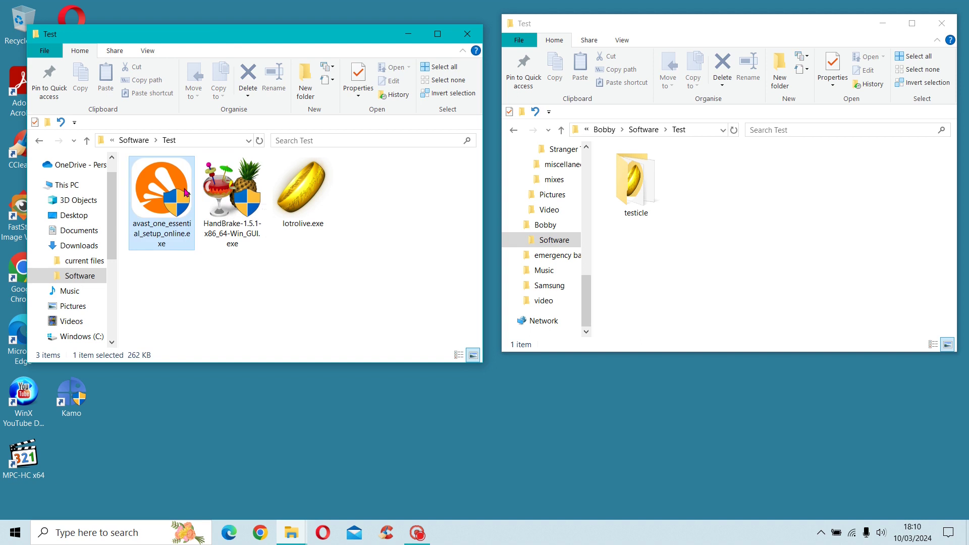
{"action": "left_click", "coordinate": [320, 199], "text": "shift"}
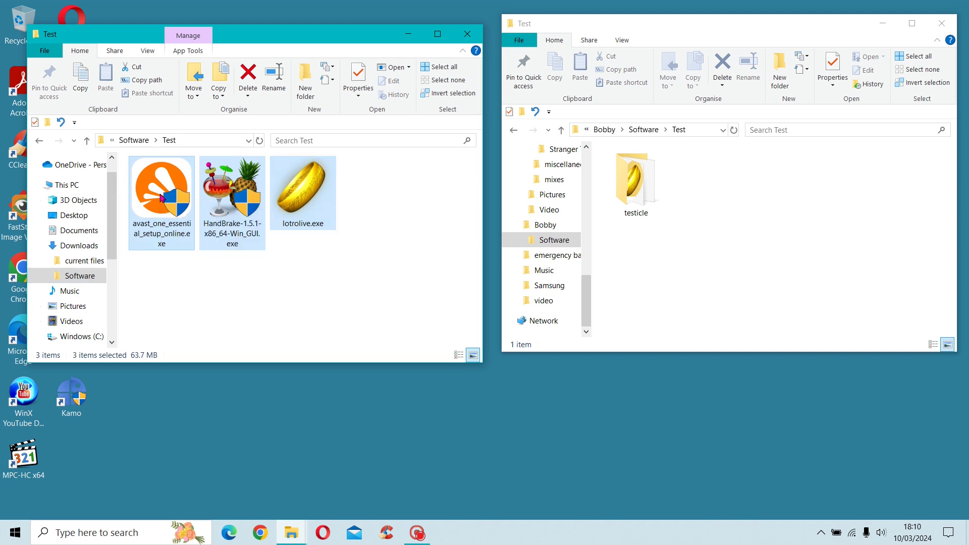
{"action": "left_click_drag", "start_coordinate": [161, 197], "coordinate": [77, 272]}
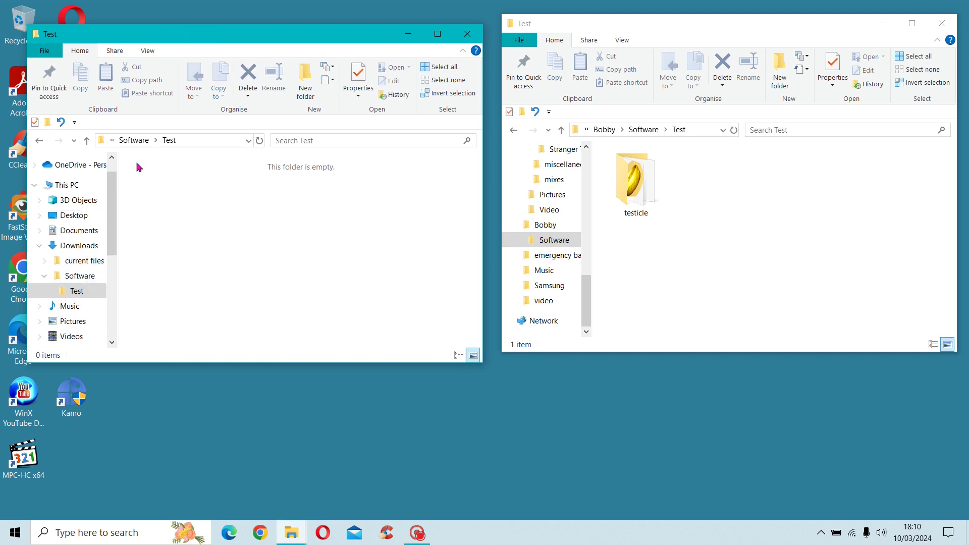
Check the Downloads Software folder for the returned installers and delete its empty Test folder.
{"action": "left_click", "coordinate": [143, 140]}
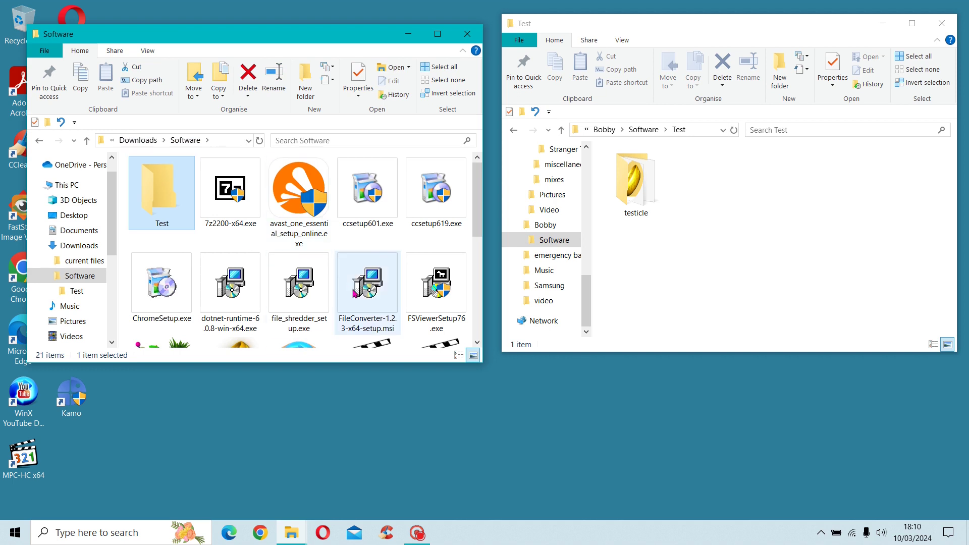
{"action": "scroll", "coordinate": [355, 293], "scroll_direction": "down", "scroll_amount": 5}
{"action": "scroll", "coordinate": [321, 291], "scroll_direction": "up", "scroll_amount": 3}
{"action": "left_click", "coordinate": [320, 288]}
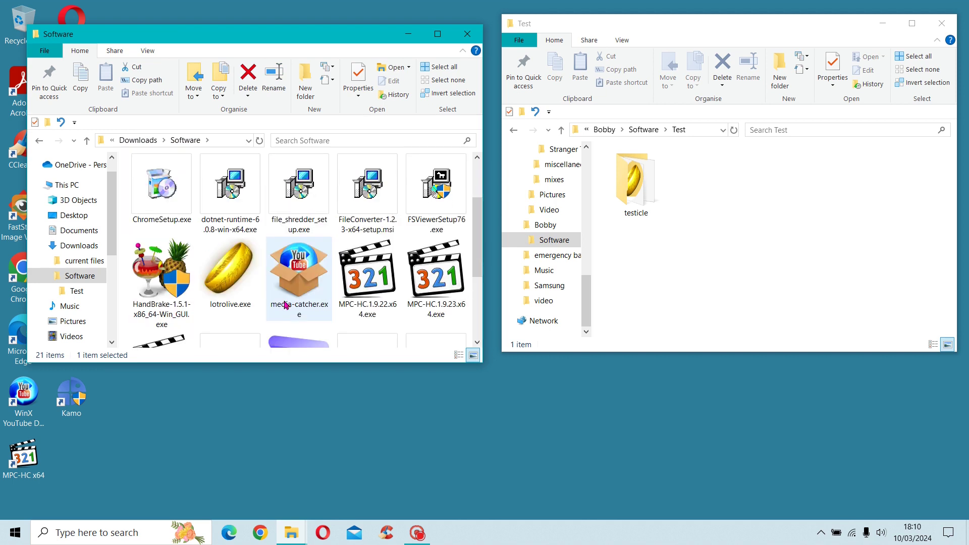
{"action": "scroll", "coordinate": [235, 279], "scroll_direction": "up", "scroll_amount": 2}
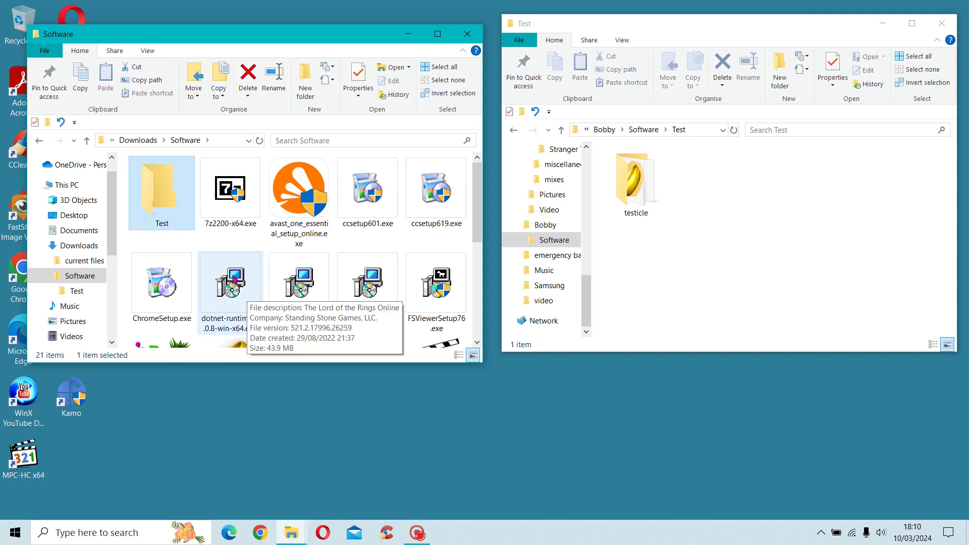
{"action": "left_click", "coordinate": [254, 74]}
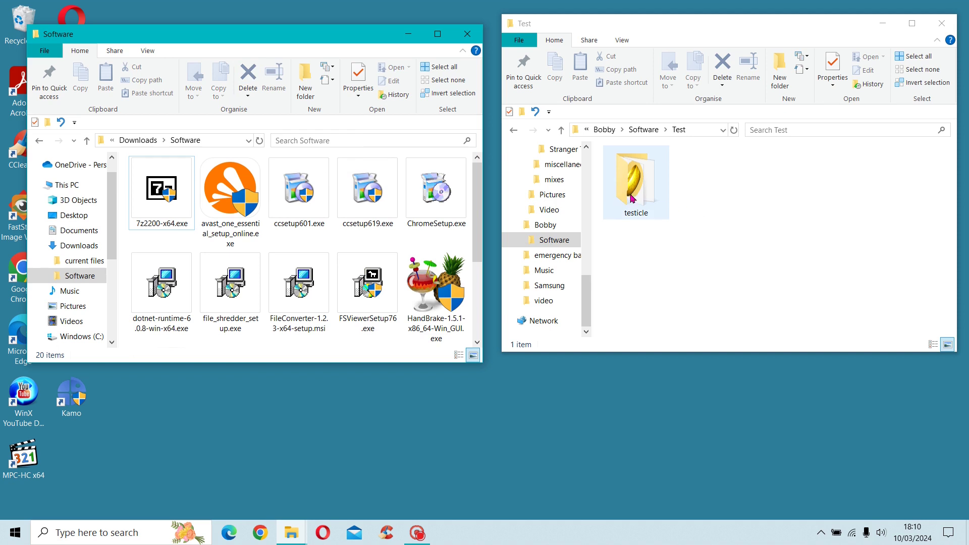
Safely eject the external drive Elements (D:).
{"action": "left_click", "coordinate": [822, 536]}
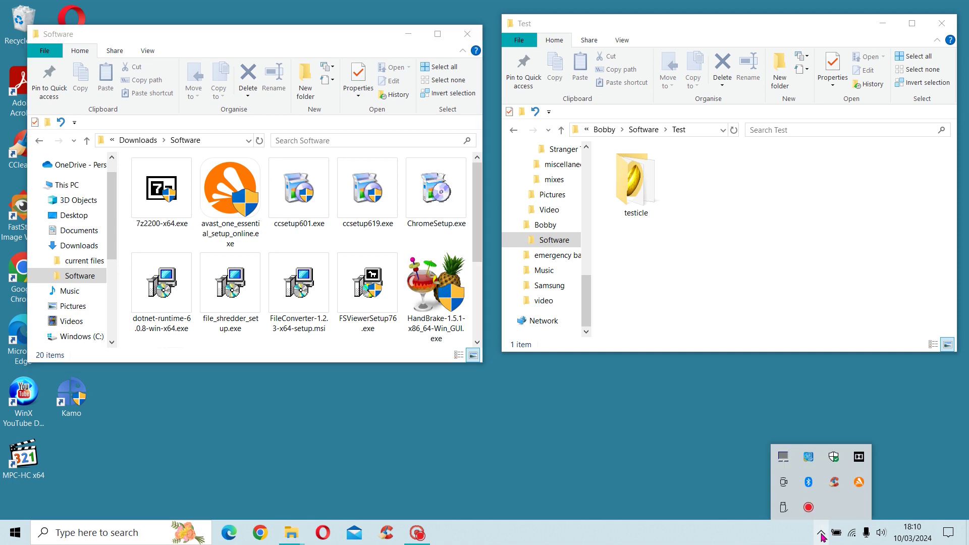
{"action": "left_click", "coordinate": [783, 509]}
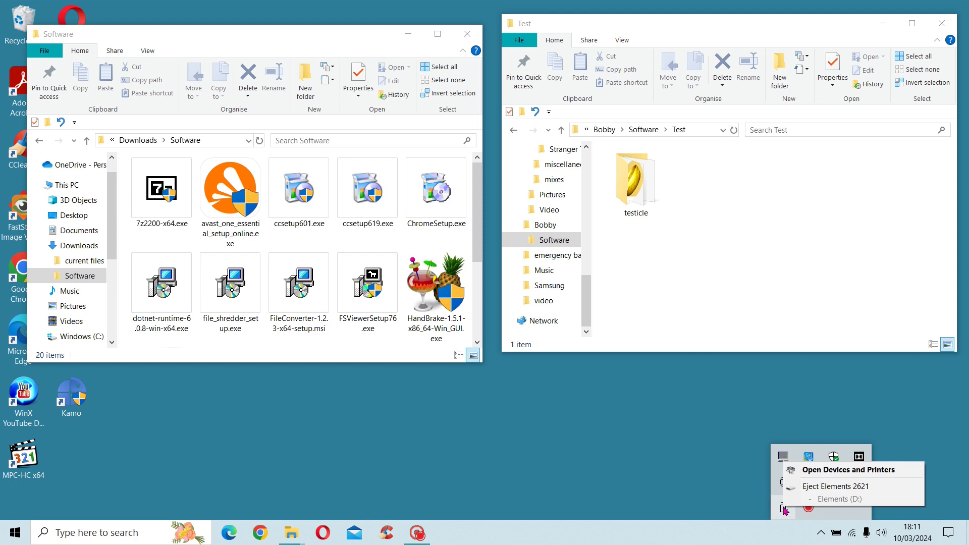
{"action": "left_click", "coordinate": [836, 486]}
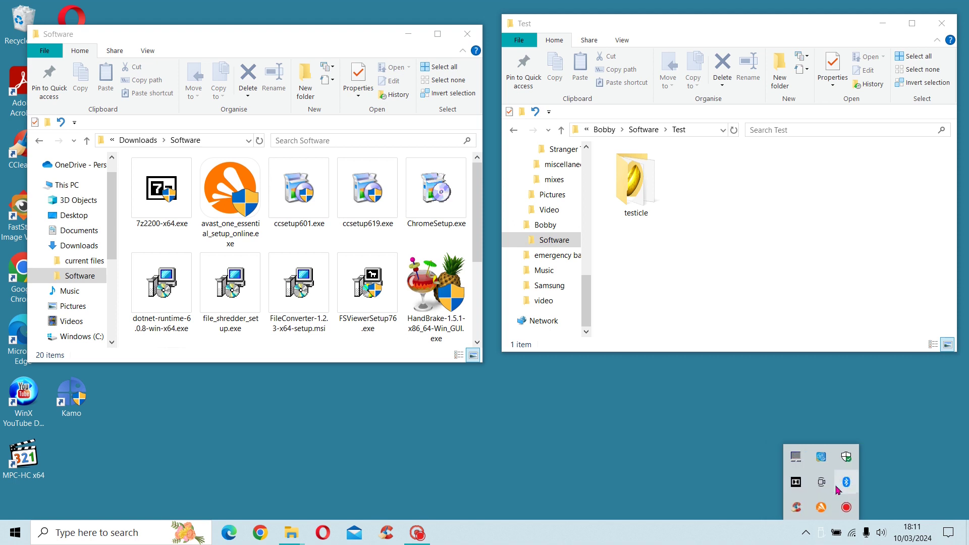